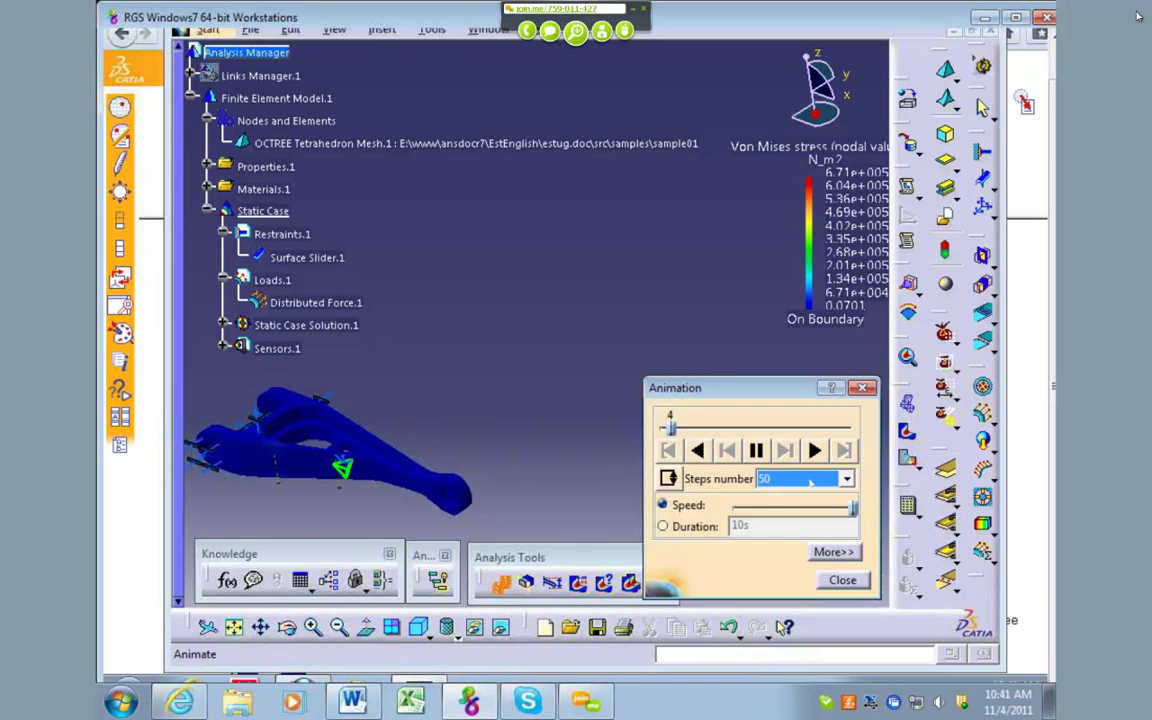
Step: Run the Von Mises stress animation with 50 steps, slow it to a little over half speed, and close the animation
{"action": "left_click", "coordinate": [810, 481]}
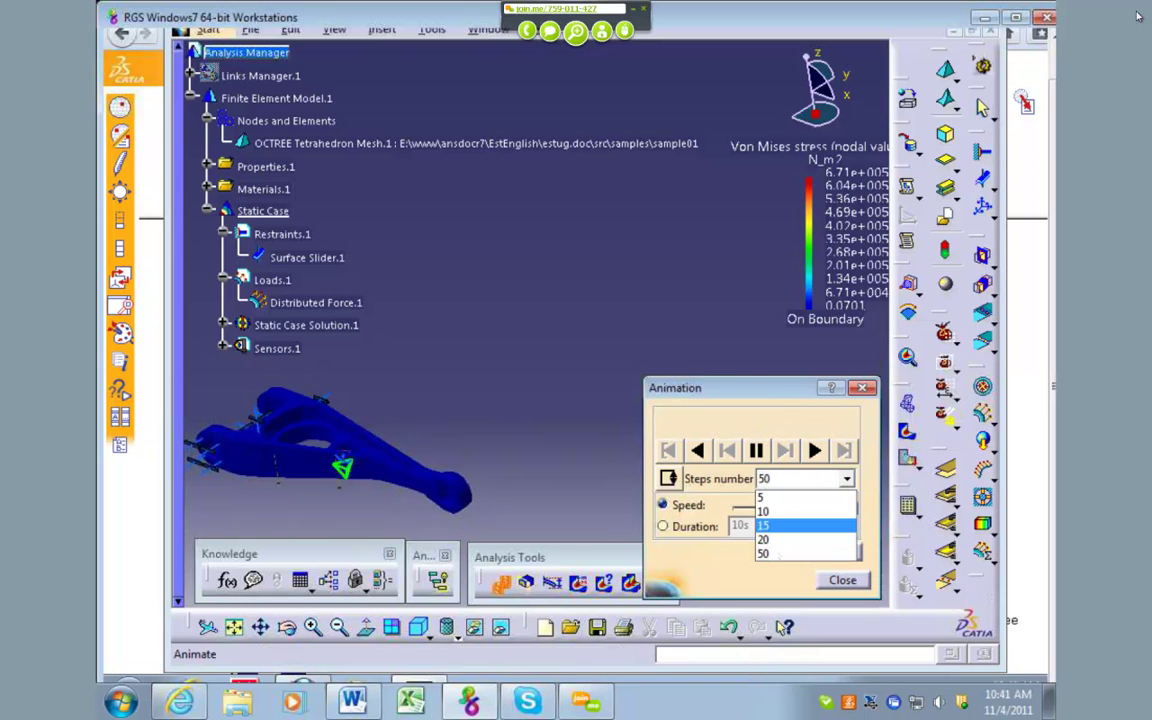
{"action": "left_click", "coordinate": [770, 553]}
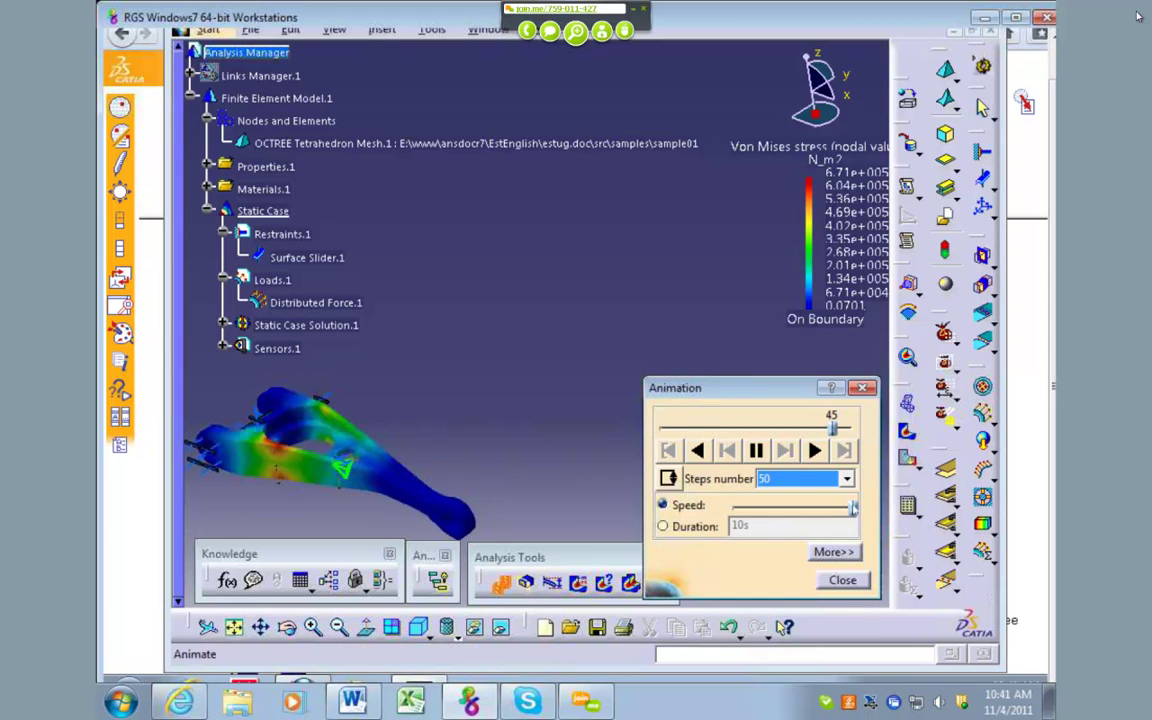
{"action": "left_click_drag", "start_coordinate": [852, 508], "coordinate": [781, 508]}
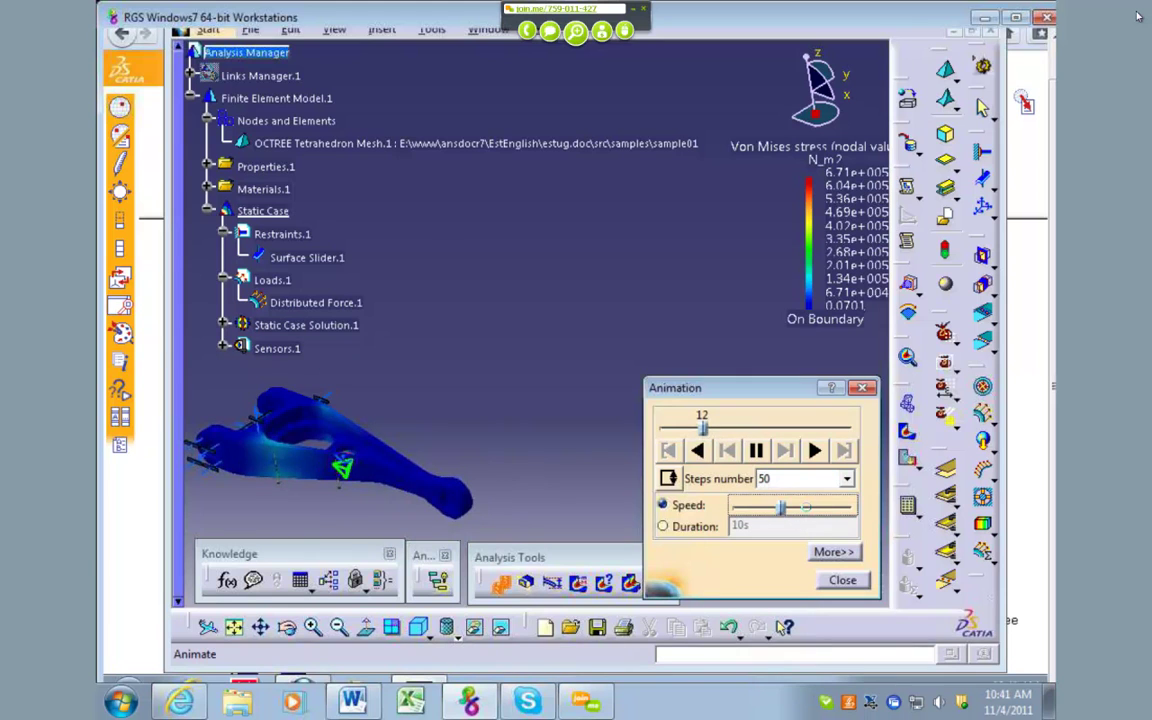
{"action": "left_click_drag", "start_coordinate": [781, 508], "coordinate": [804, 508]}
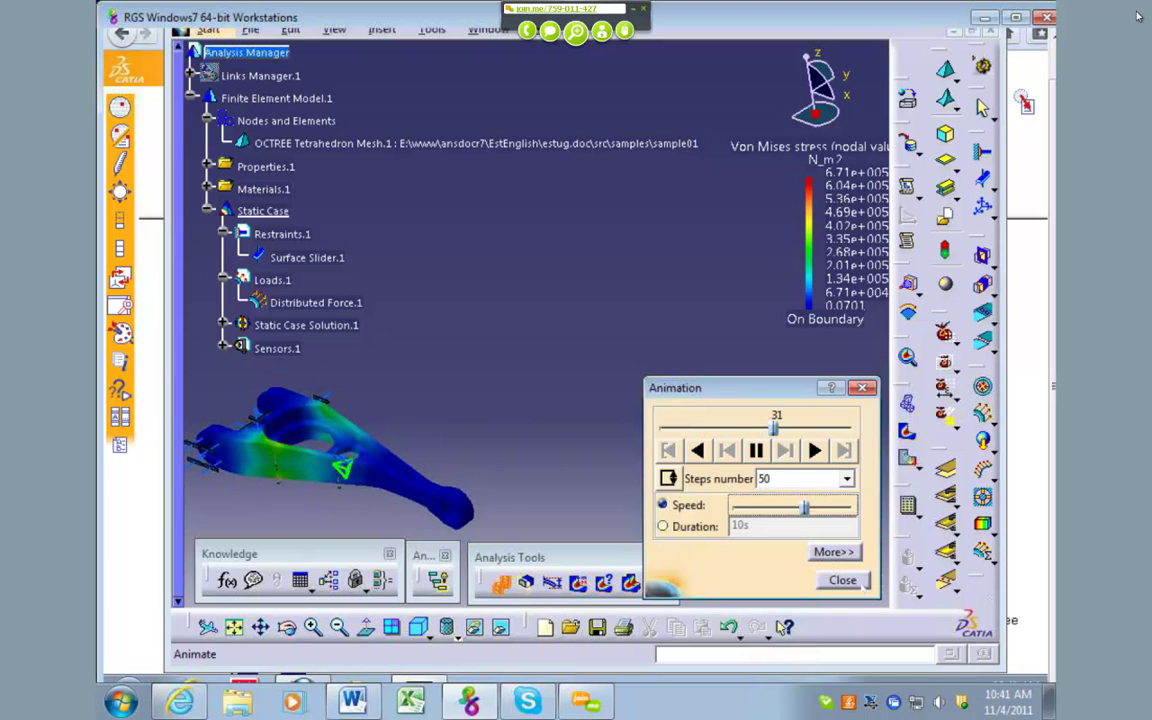
{"action": "left_click", "coordinate": [842, 580]}
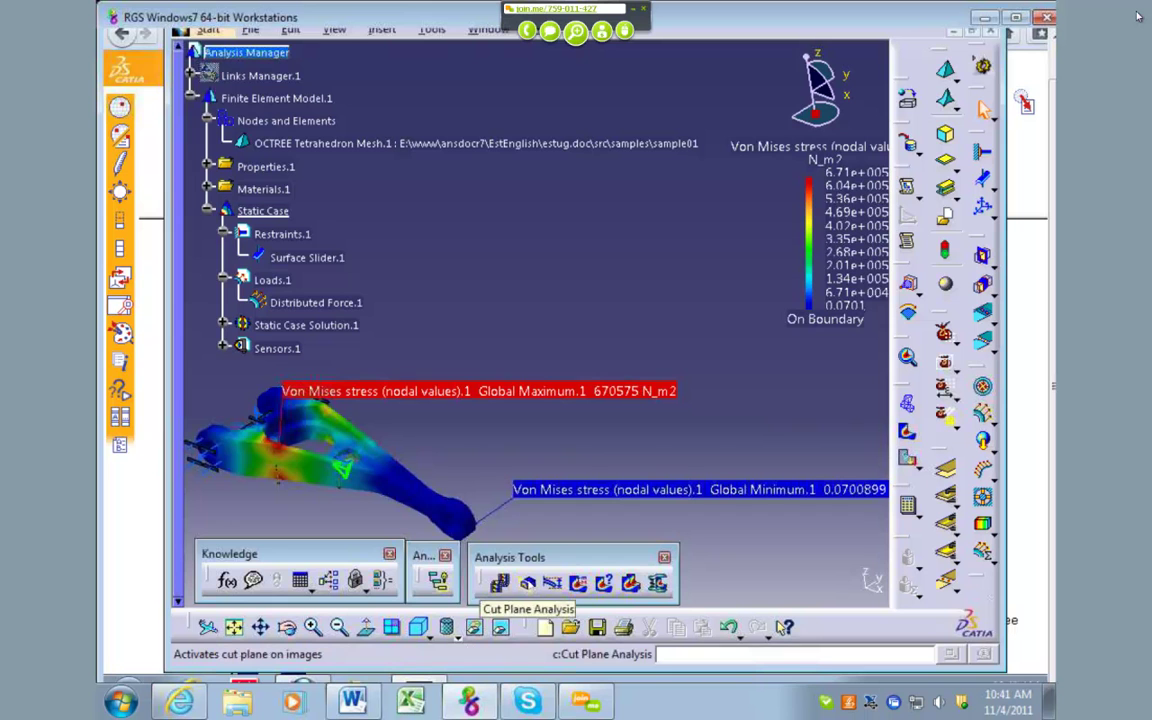
Step: Section the Von Mises stress image with a Cut Plane Analysis and shift the cutting plane slightly along its normal
{"action": "left_click", "coordinate": [499, 584]}
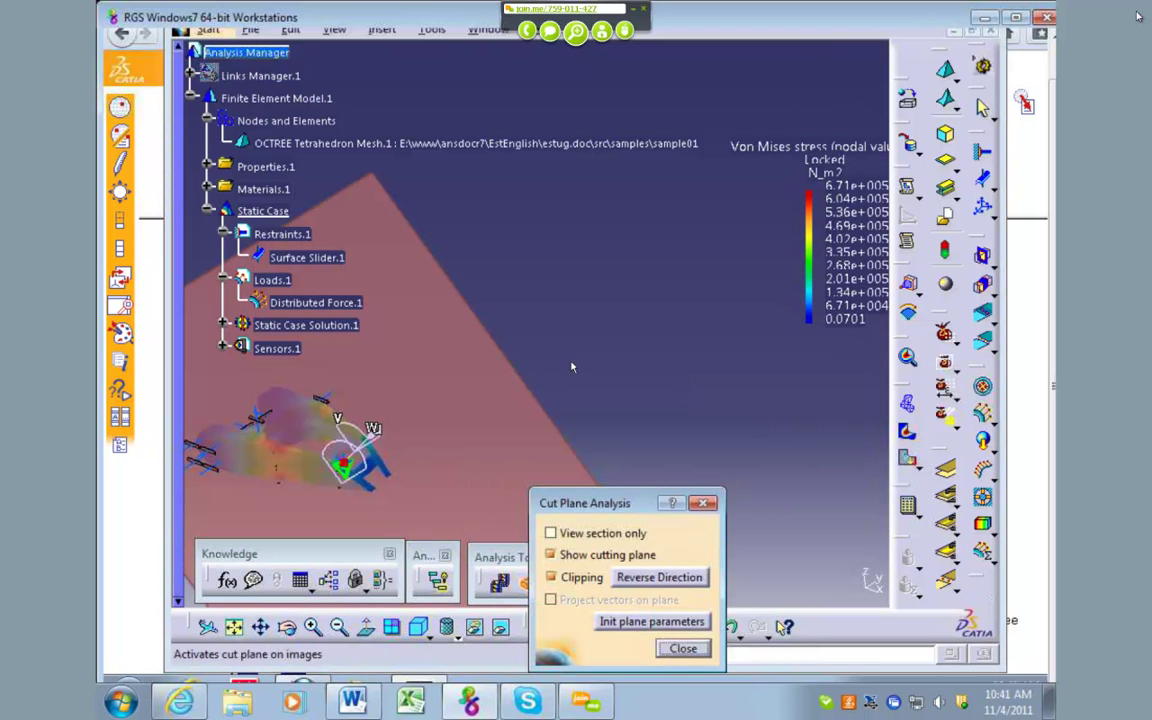
{"action": "left_click_drag", "start_coordinate": [697, 275], "coordinate": [460, 330]}
{"action": "middle_click_drag", "start_coordinate": [460, 330], "coordinate": [400, 373]}
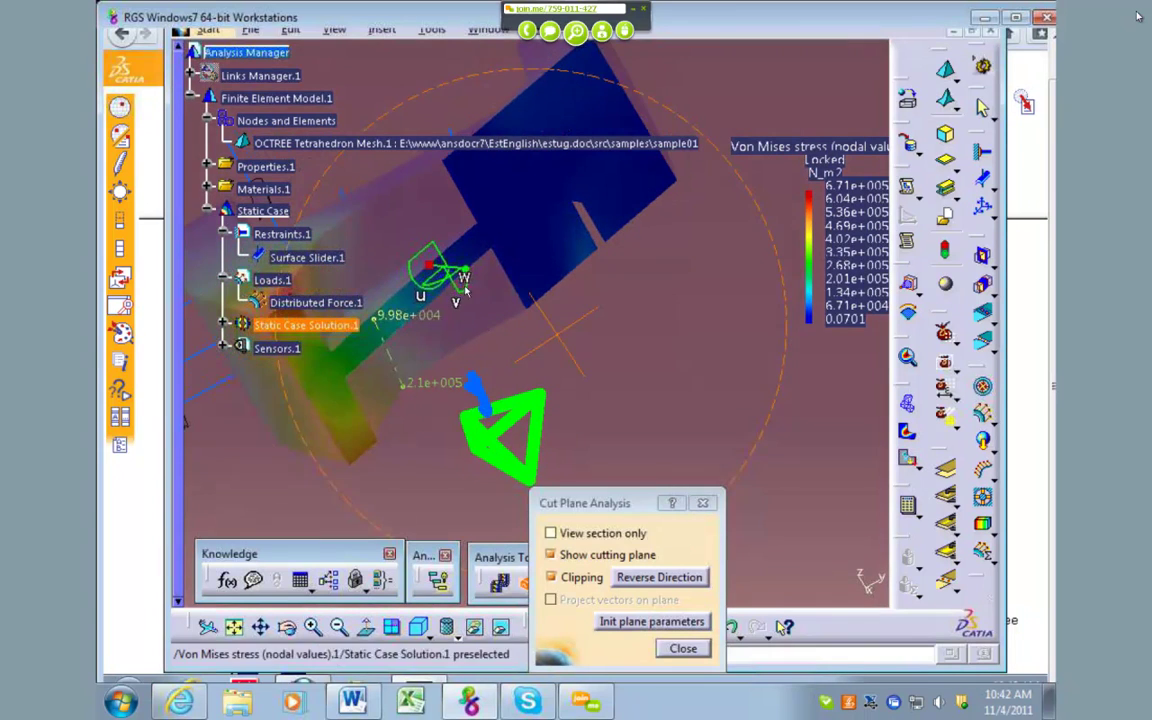
{"action": "mouse_move", "coordinate": [465, 275]}
{"action": "left_mouse_down"}
{"action": "mouse_move", "coordinate": [483, 288]}
{"action": "mouse_move", "coordinate": [461, 279]}
{"action": "left_mouse_up"}
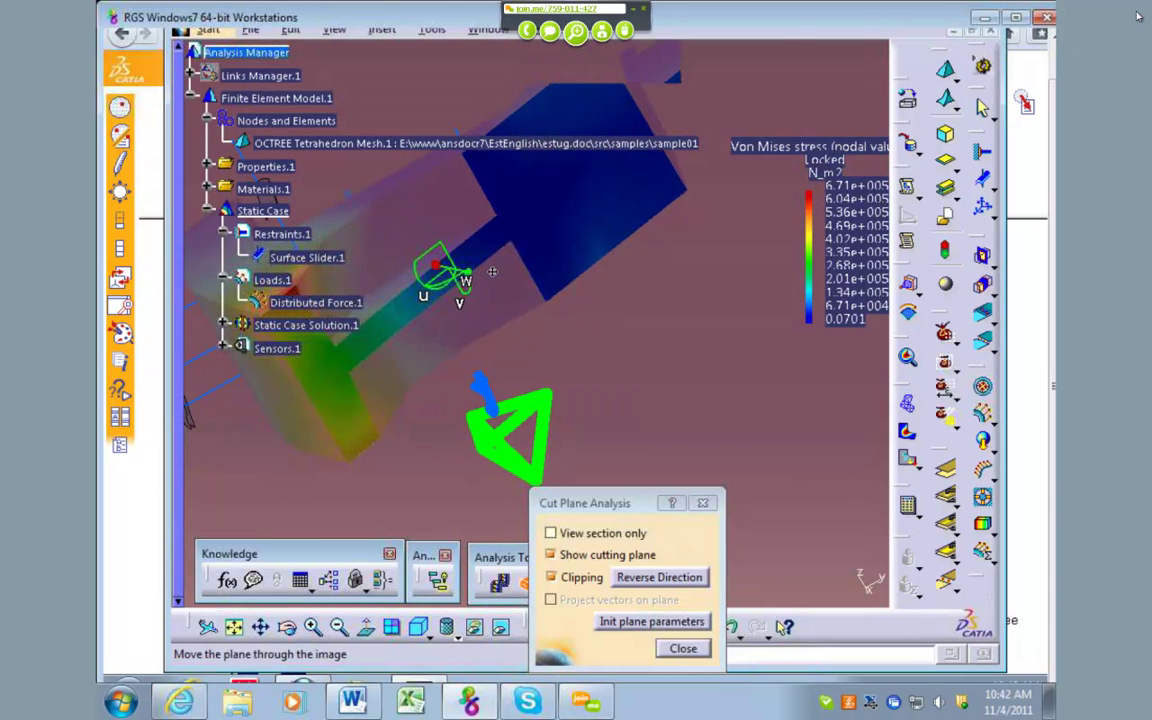
{"action": "middle_click_drag", "start_coordinate": [360, 268], "coordinate": [550, 259]}
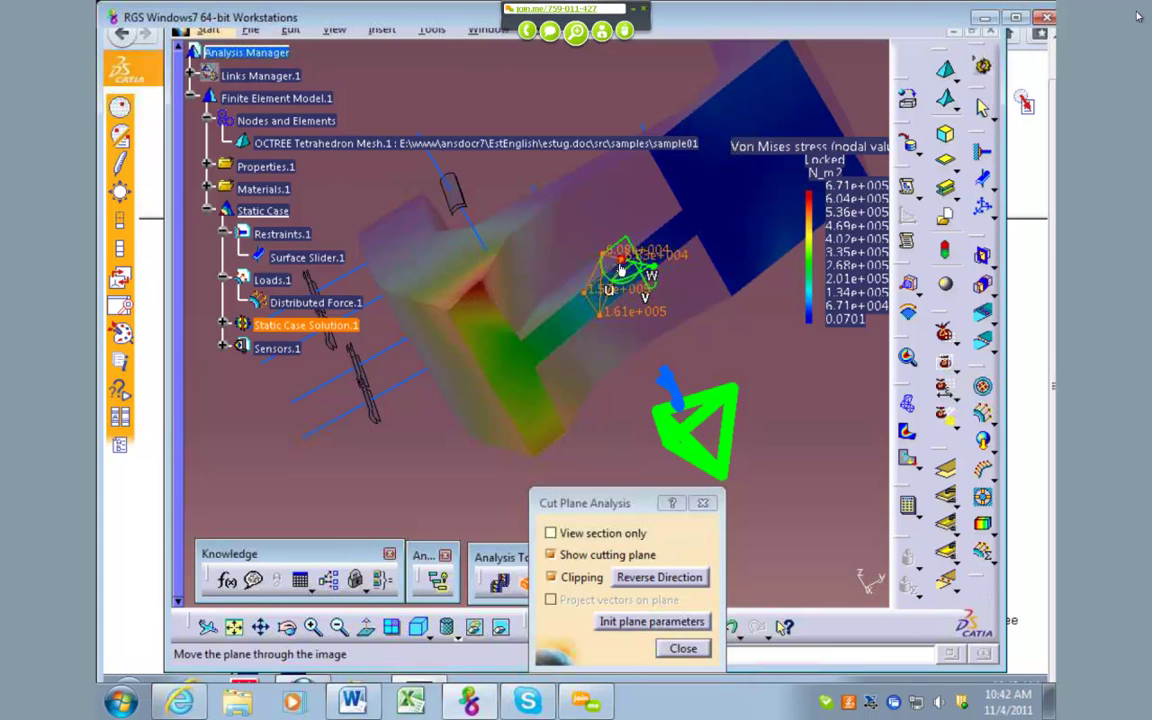
{"action": "middle_click_drag", "start_coordinate": [605, 274], "coordinate": [560, 283]}
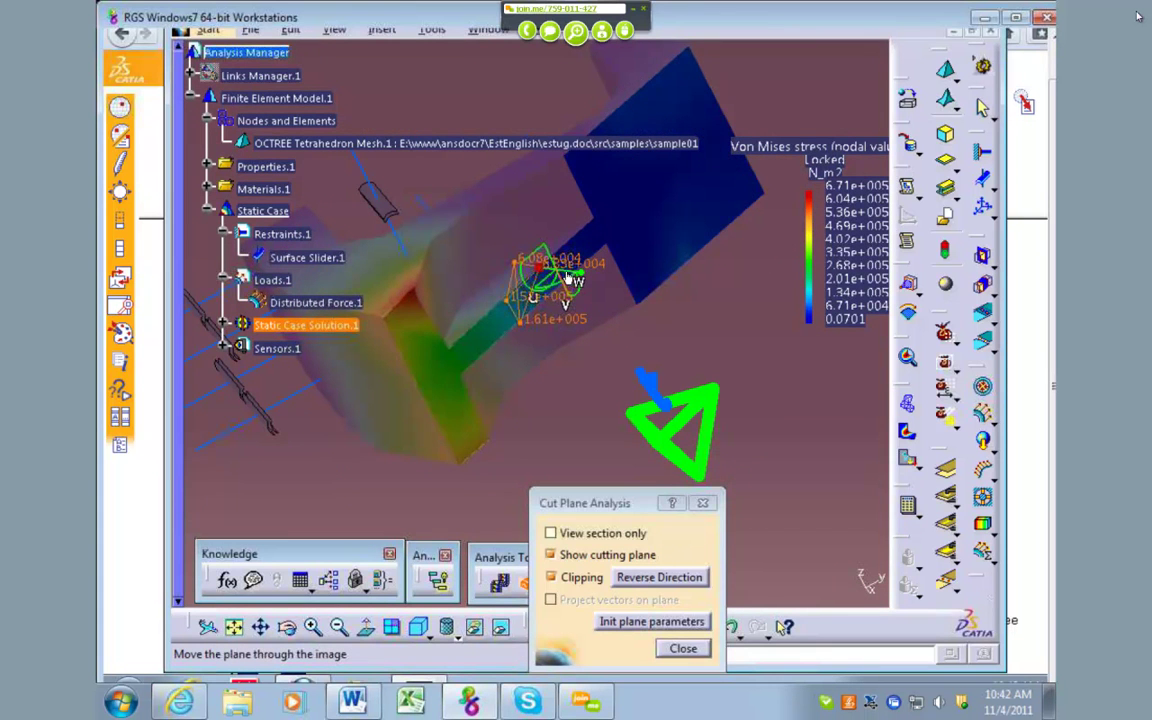
{"action": "mouse_move", "coordinate": [560, 285]}
{"action": "left_mouse_down"}
{"action": "mouse_move", "coordinate": [620, 294]}
{"action": "mouse_move", "coordinate": [575, 285]}
{"action": "left_mouse_up"}
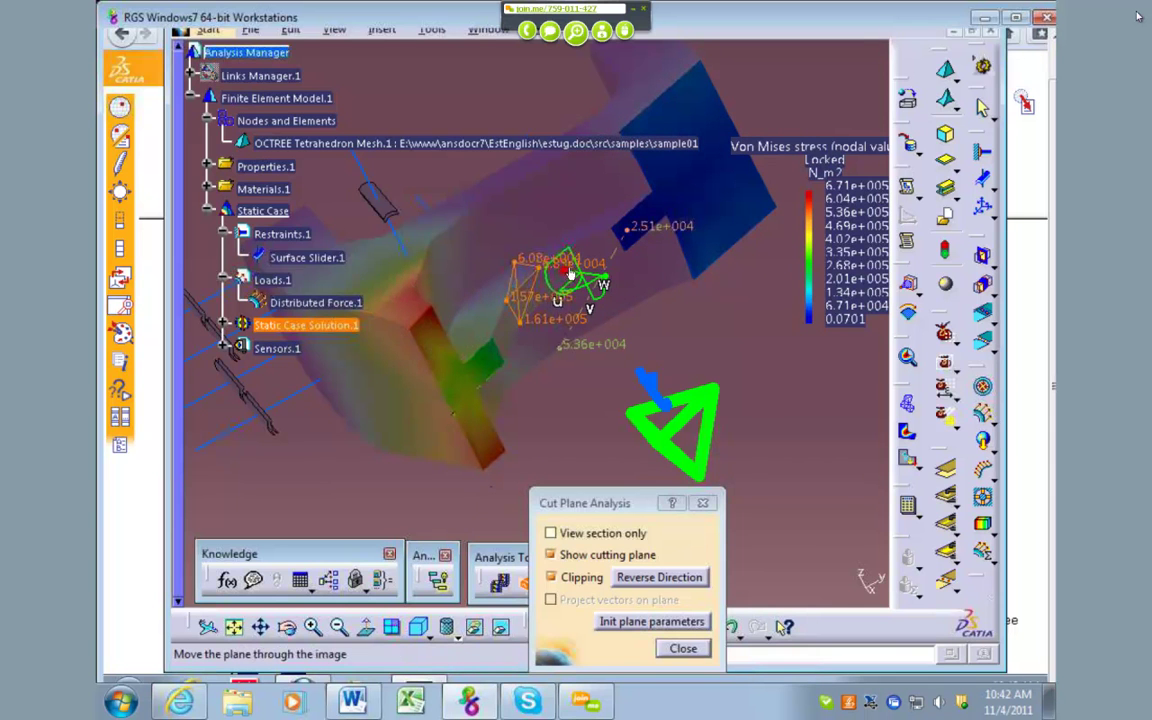
Step: Sweep the cutting plane back and forth through the part to inspect internal stresses, and end the cut plane analysis
{"action": "left_click_drag", "start_coordinate": [570, 258], "coordinate": [795, 347]}
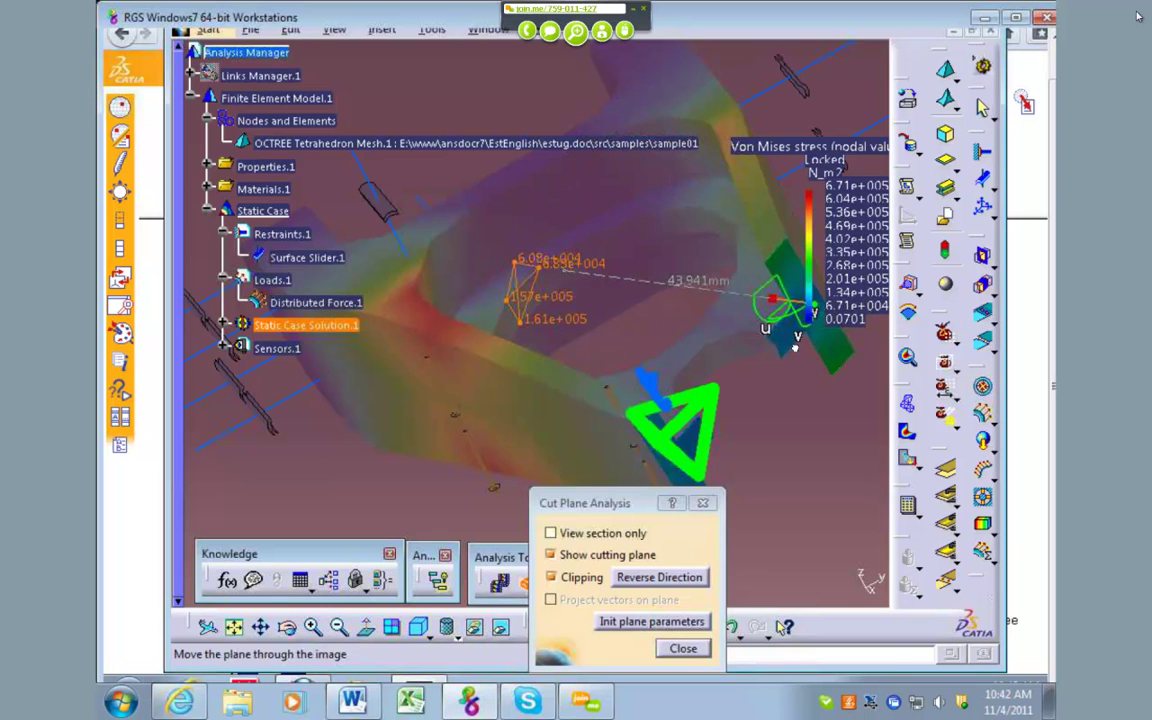
{"action": "left_click_drag", "start_coordinate": [714, 332], "coordinate": [483, 274]}
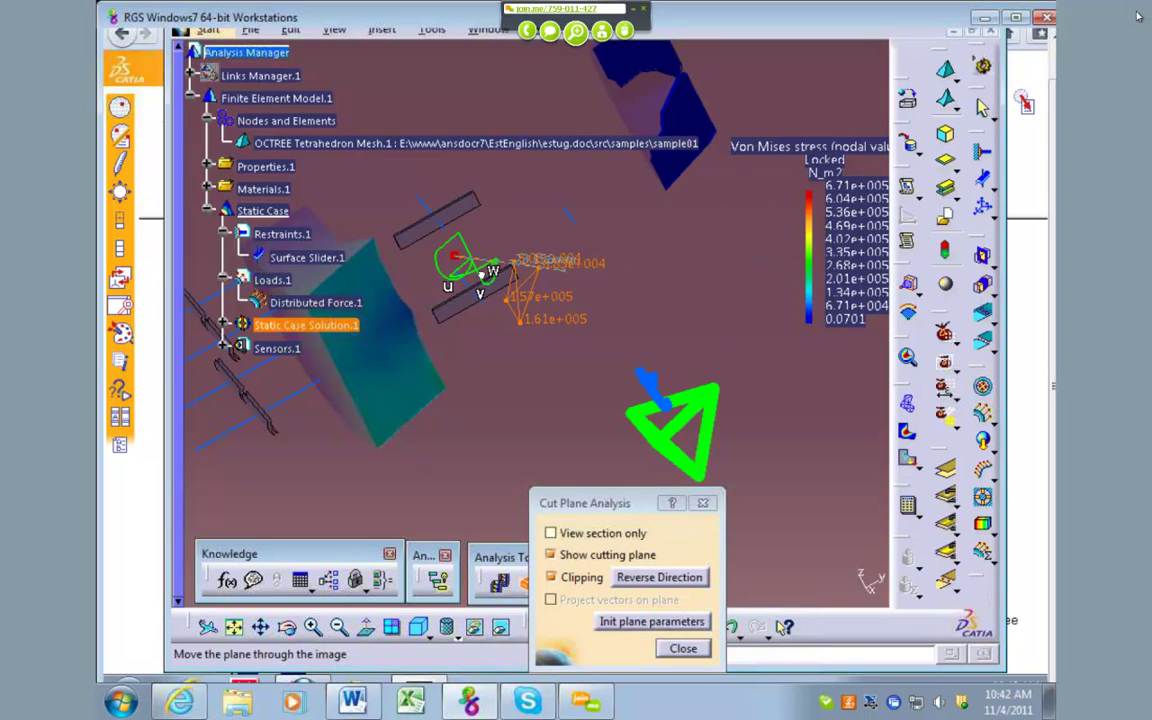
{"action": "left_click_drag", "start_coordinate": [490, 272], "coordinate": [572, 320]}
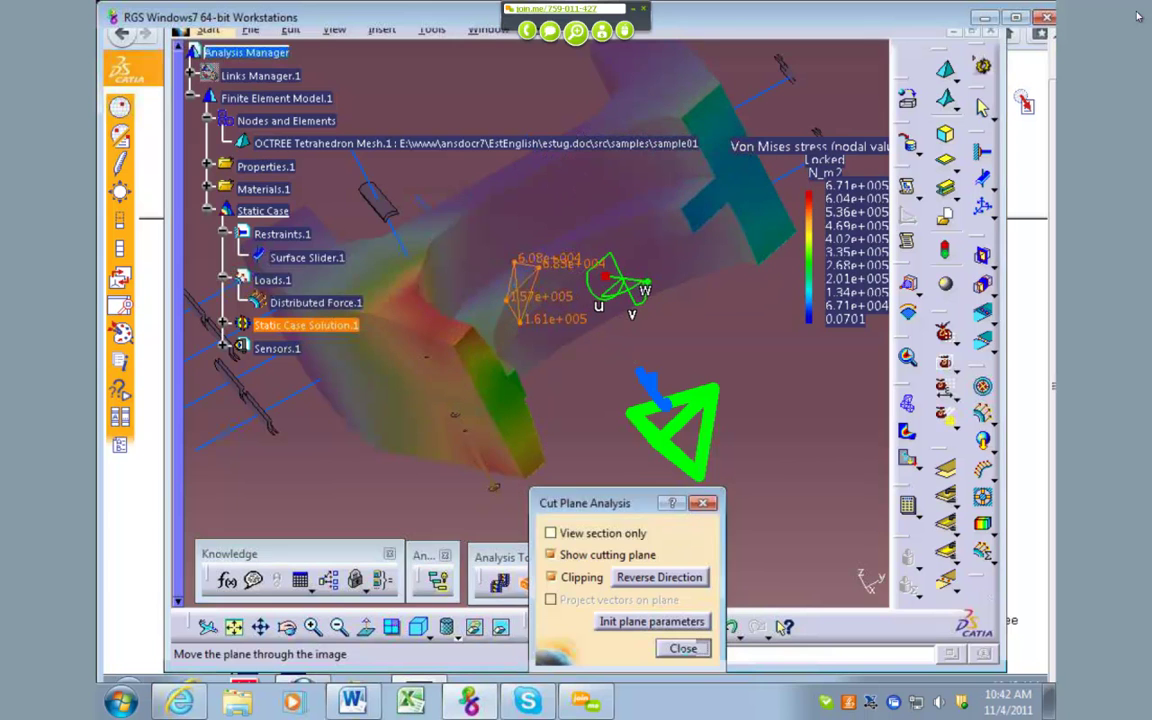
{"action": "left_click", "coordinate": [683, 648]}
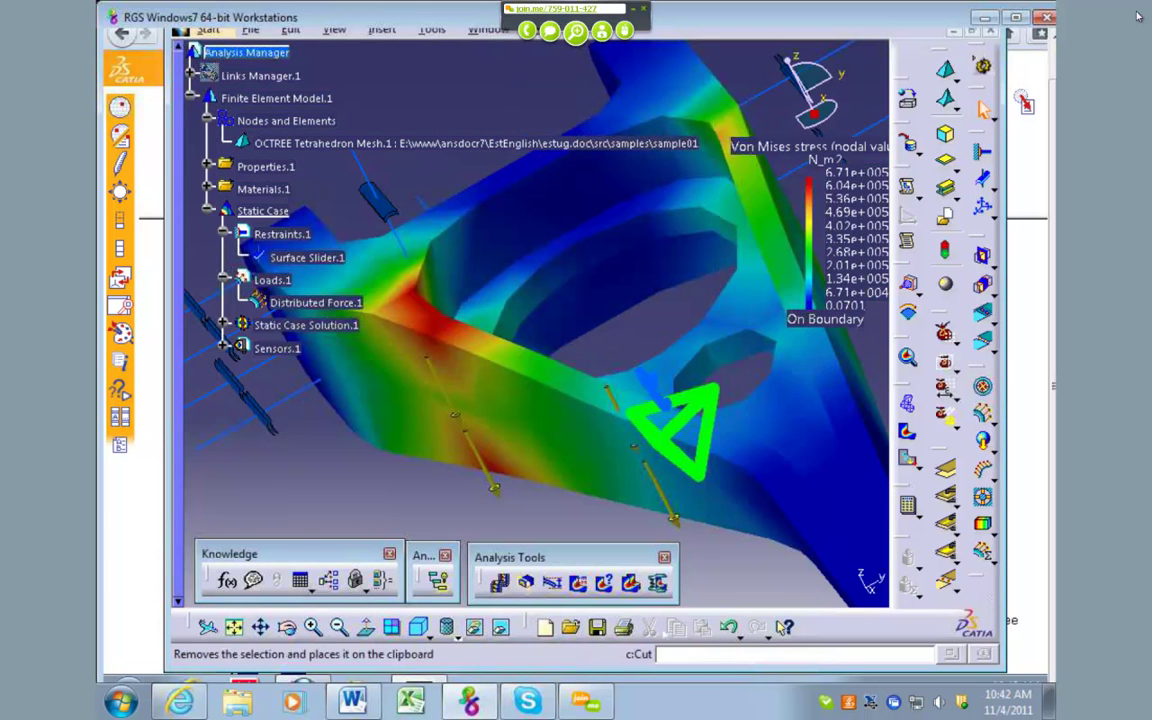
{"action": "left_click", "coordinate": [604, 583]}
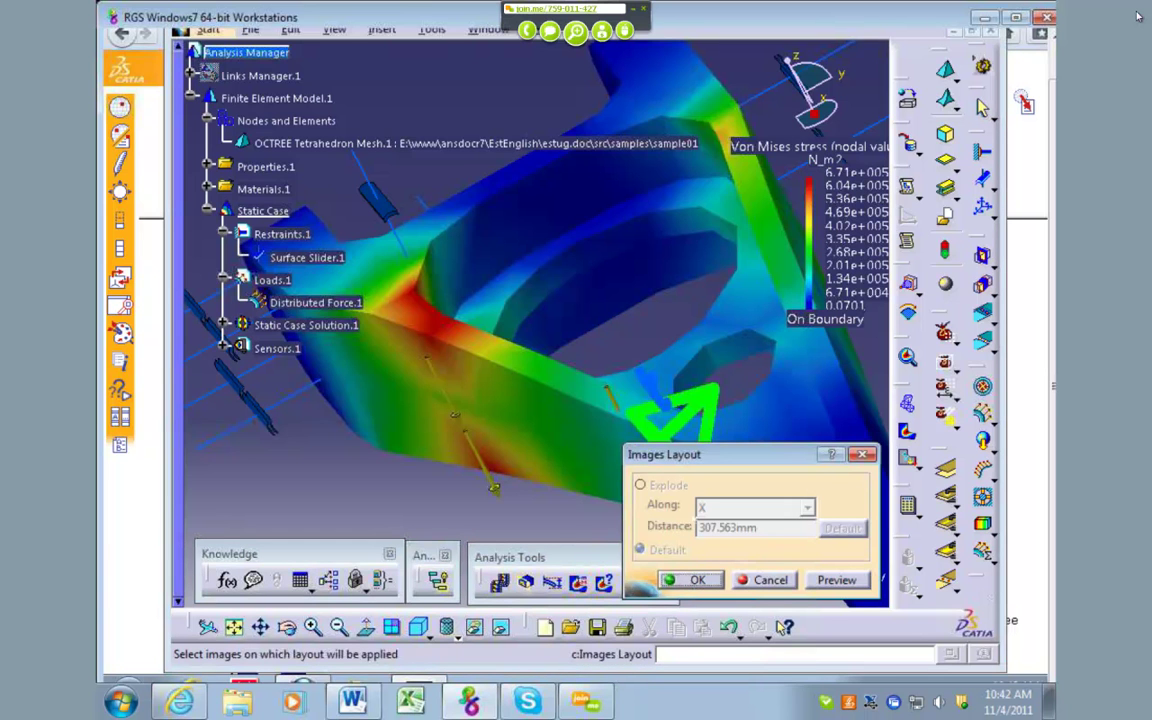
{"action": "key", "text": "Escape"}
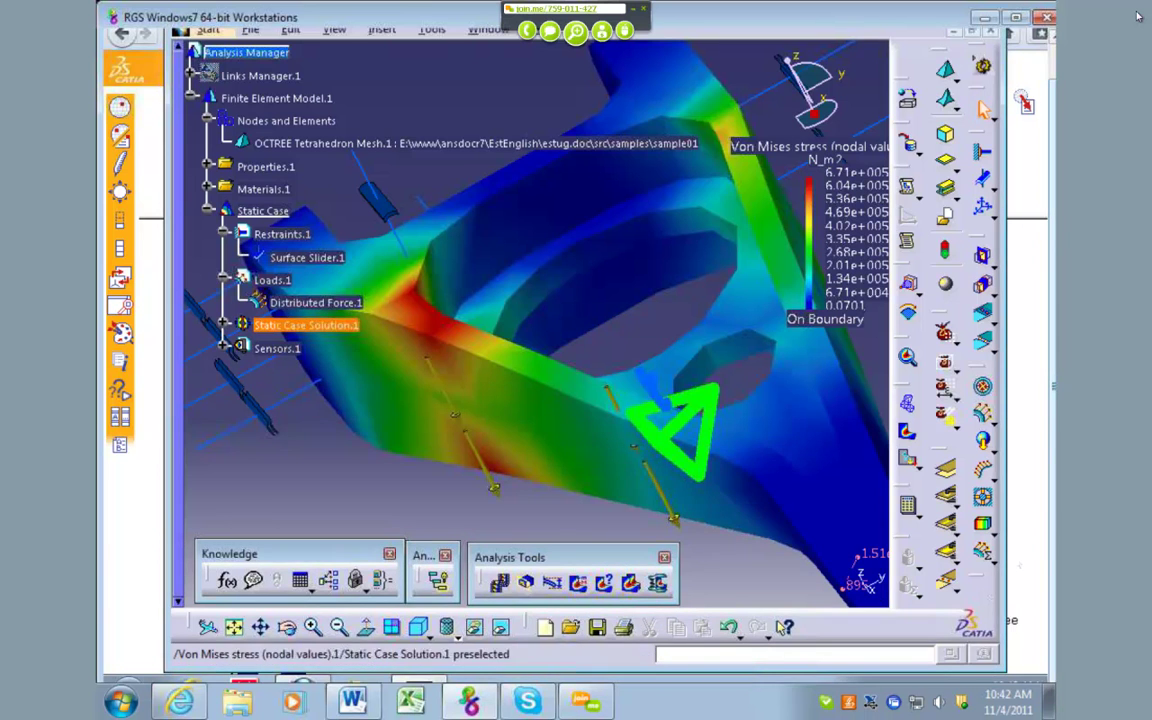
{"action": "key", "text": "alt+Tab"}
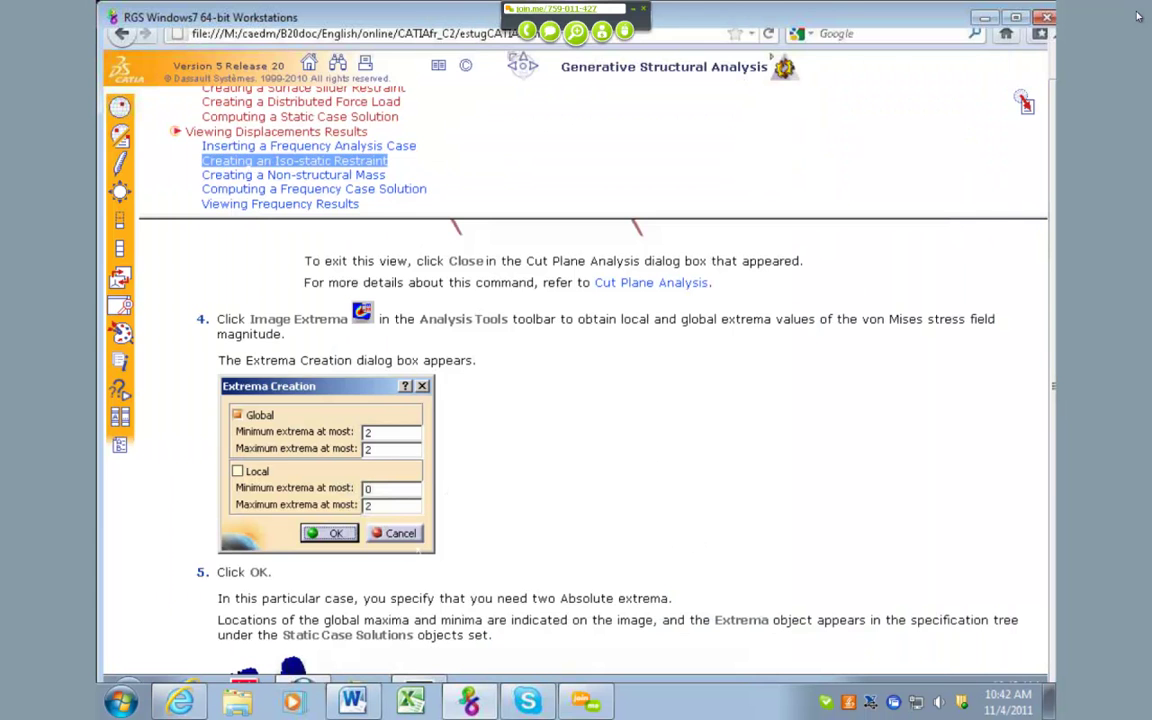
{"action": "key", "text": "alt+Tab"}
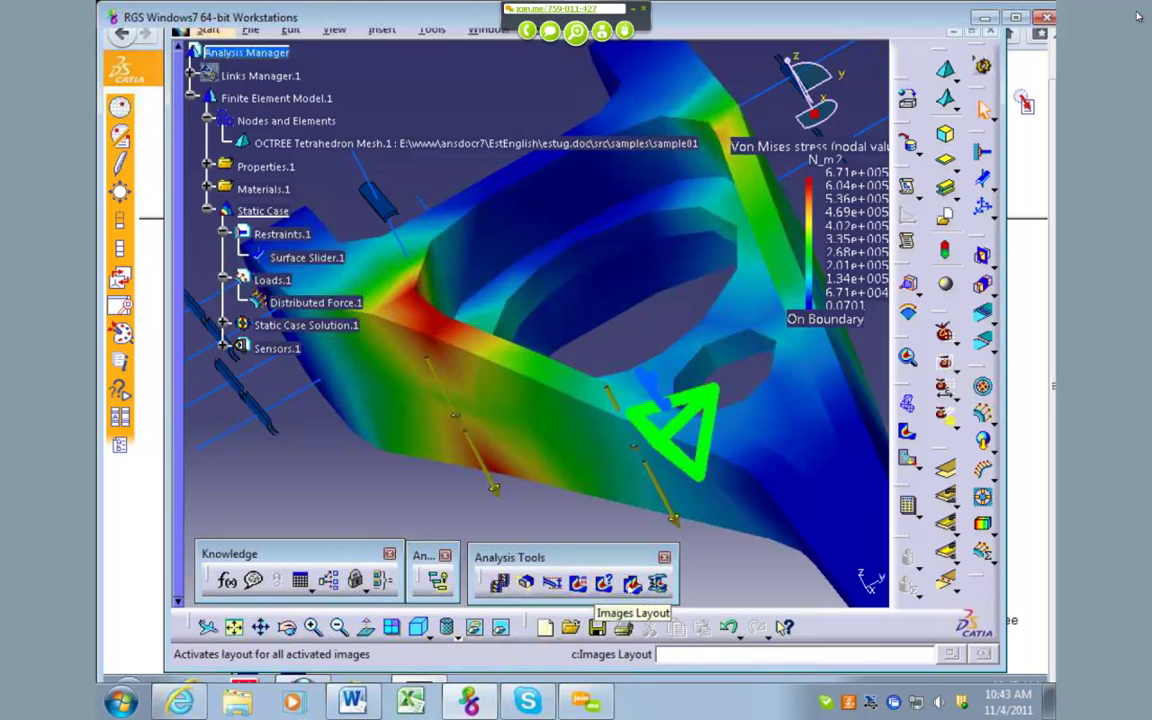
{"action": "left_click", "coordinate": [604, 582]}
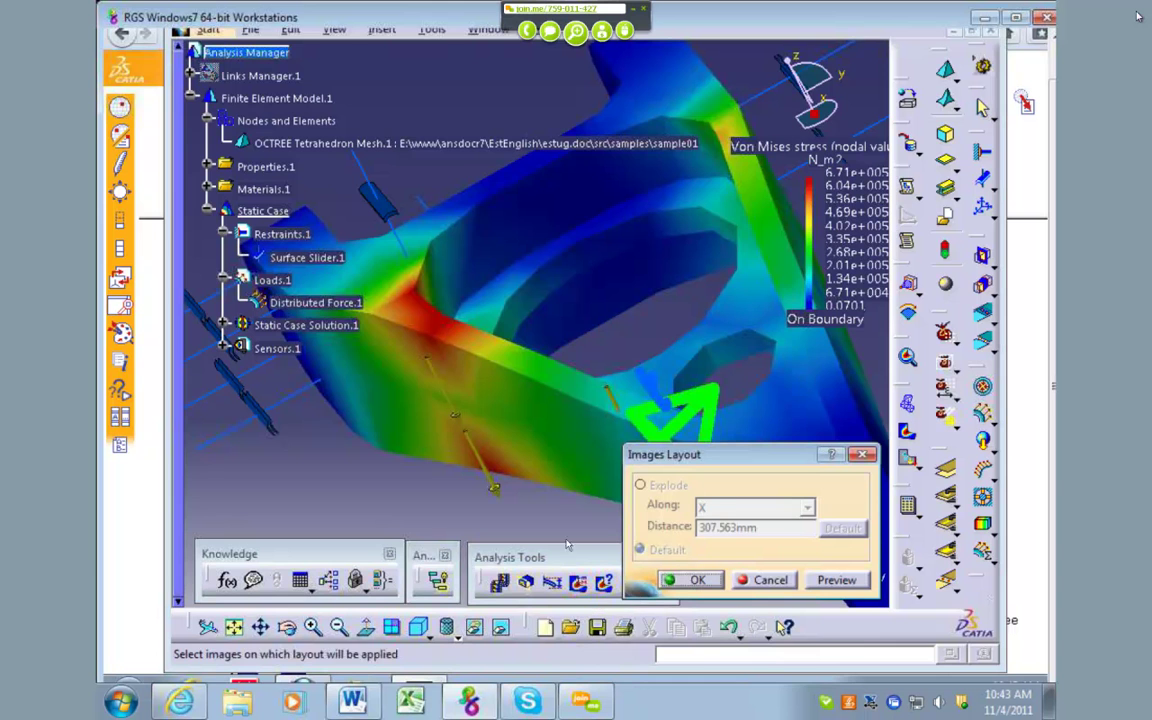
{"action": "left_click", "coordinate": [690, 580]}
Step: Switch to the Generative Structural Analysis documentation in Firefox and read the Von Mises stress and Image Extrema instructions
{"action": "left_click", "coordinate": [1022, 102]}
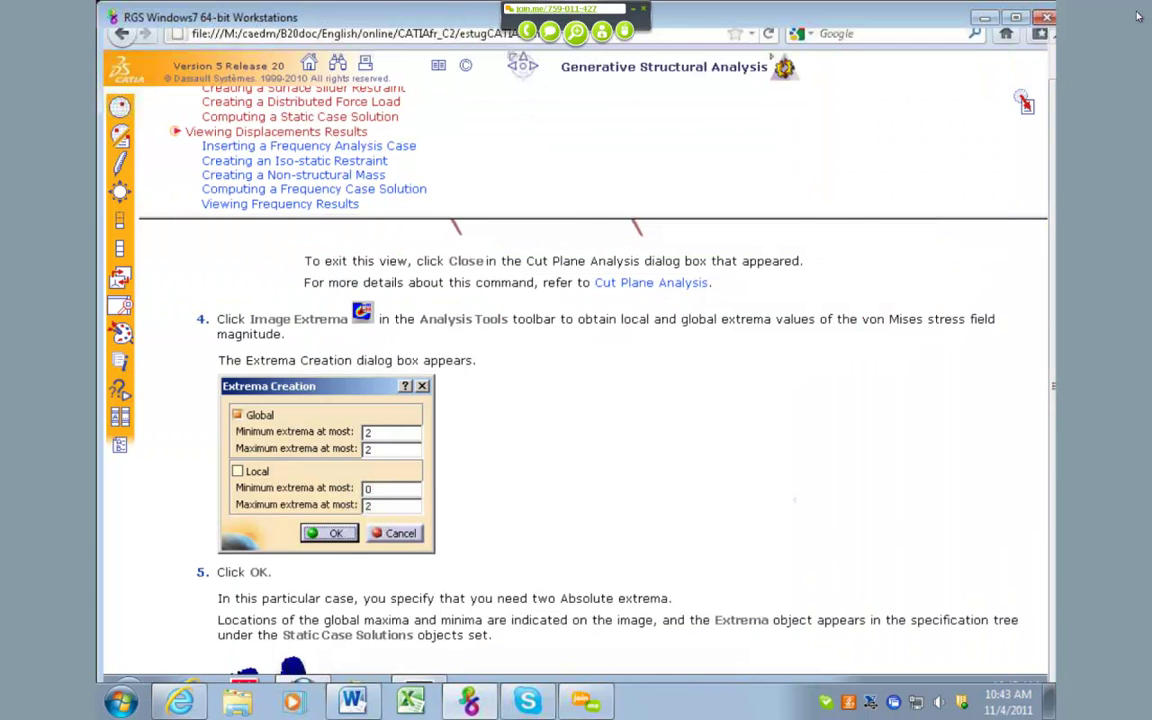
{"action": "scroll", "coordinate": [1024, 102], "scroll_direction": "up", "scroll_amount": 6}
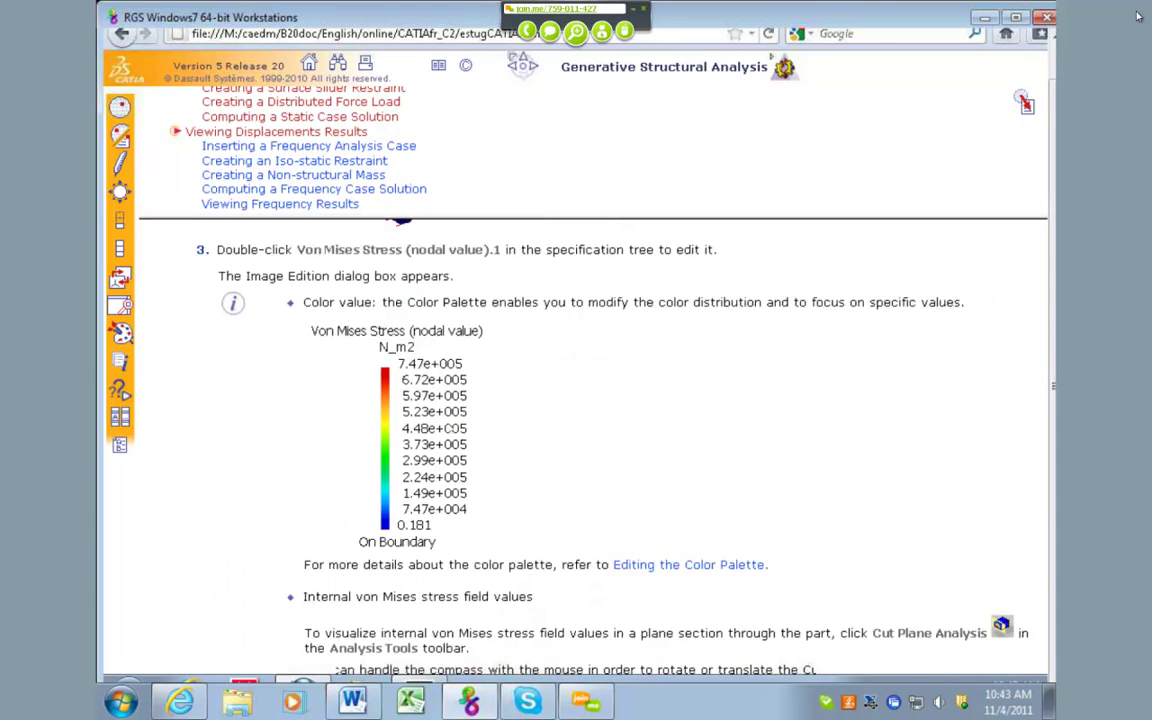
{"action": "scroll", "coordinate": [1024, 102], "scroll_direction": "down", "scroll_amount": 8}
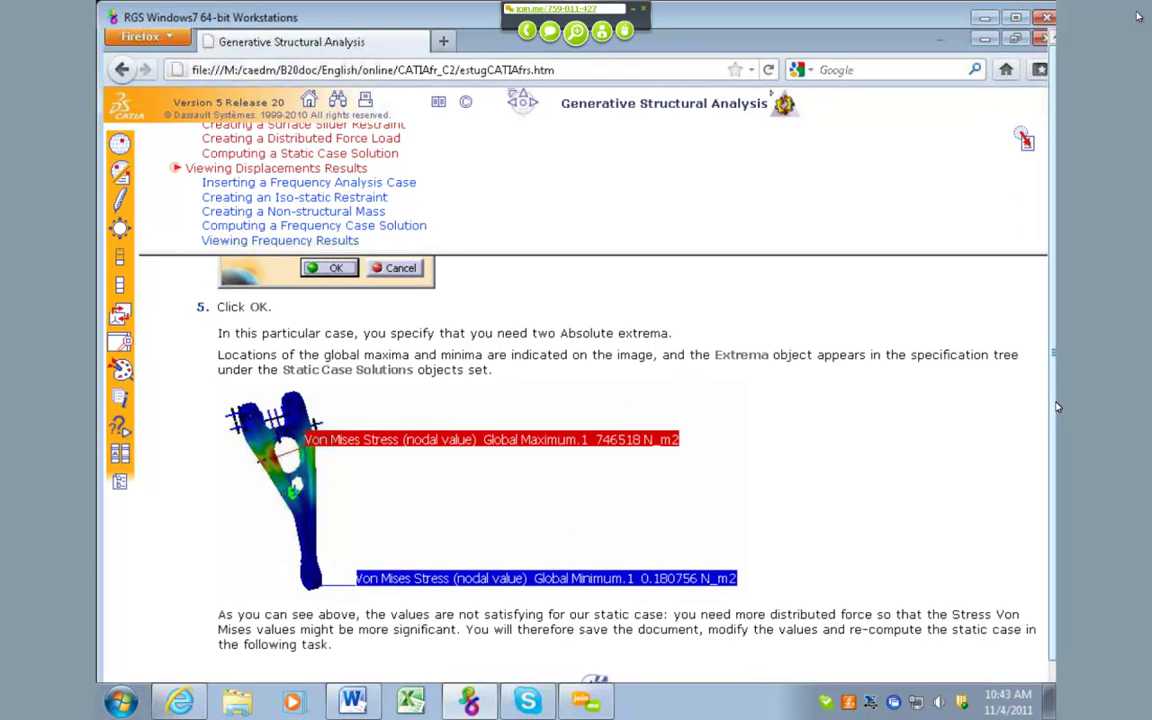
Step: Switch back to CATIA and generate a basic HTML report titled Analysis1 for the Static Case without adding created images
{"action": "key", "text": "alt+Tab"}
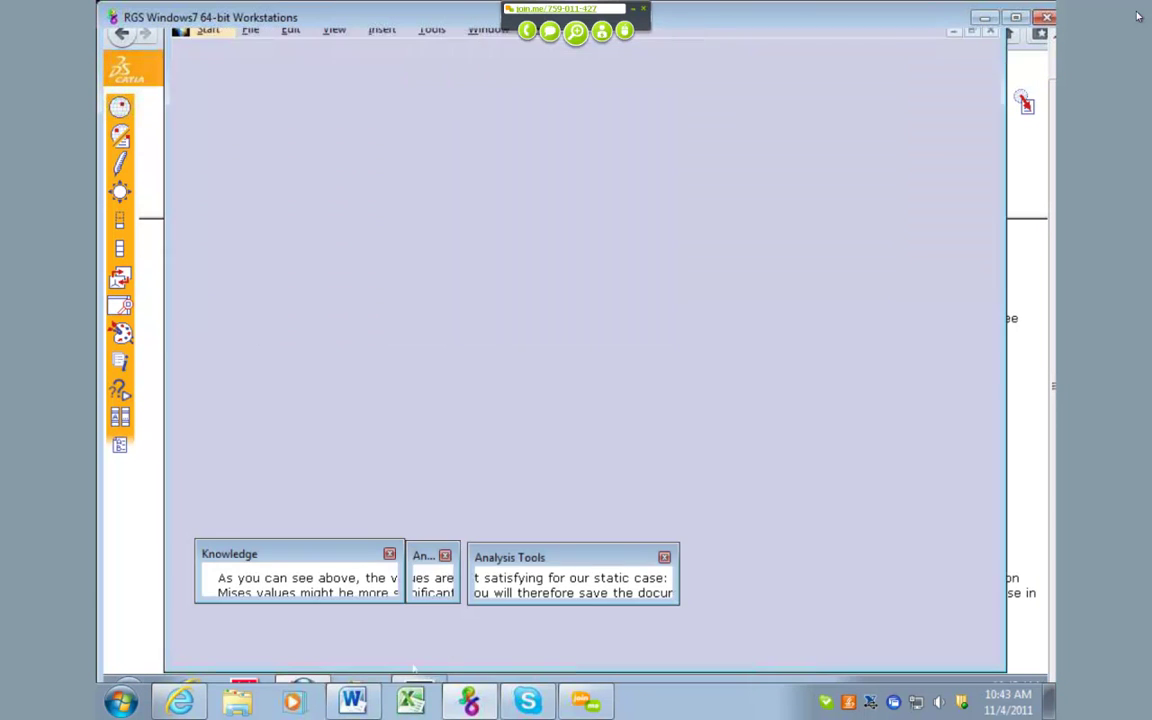
{"action": "mouse_move", "coordinate": [670, 209]}
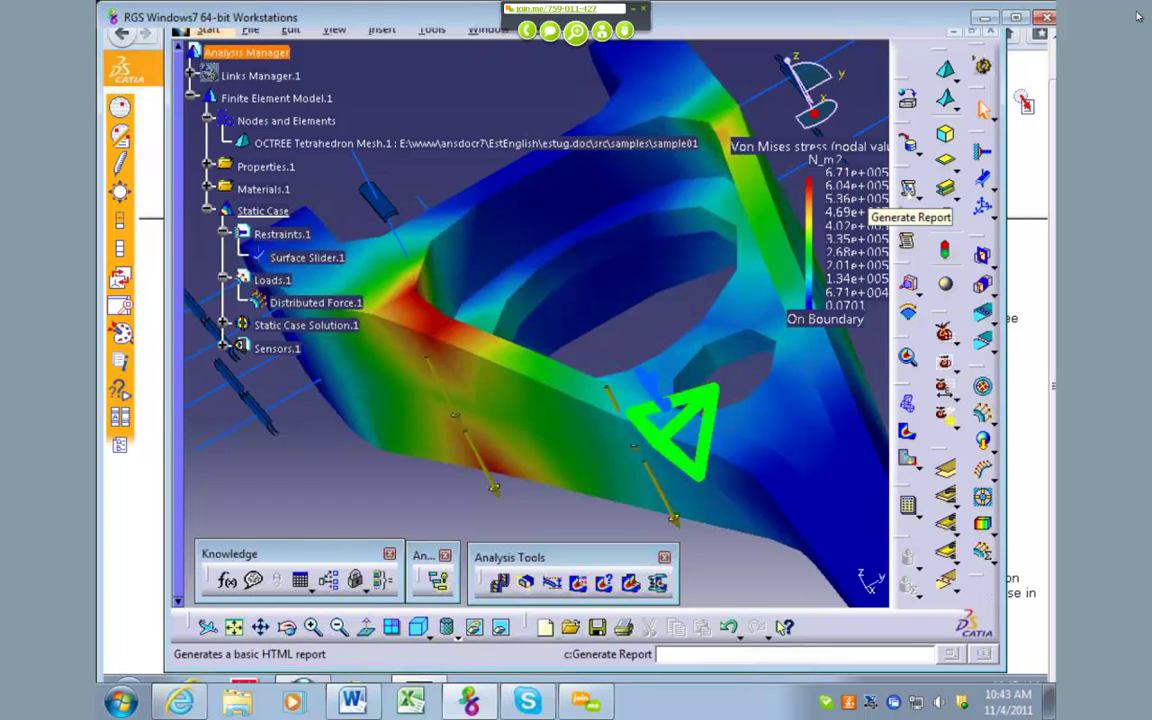
{"action": "left_click", "coordinate": [907, 188]}
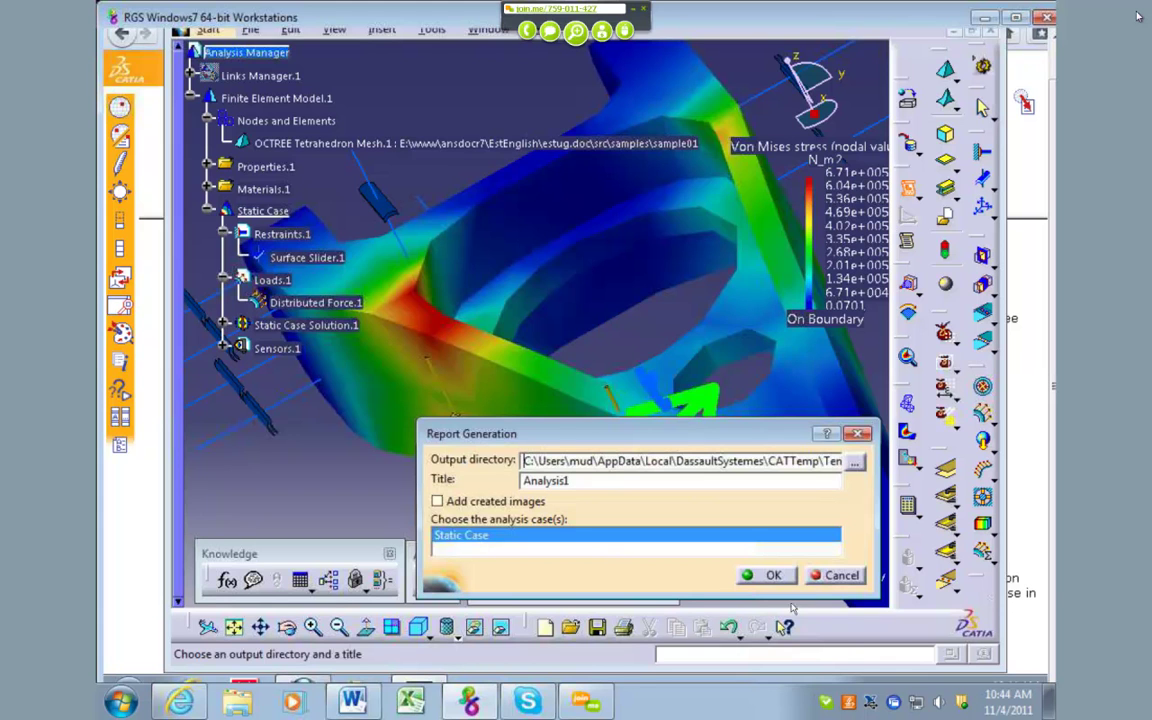
{"action": "left_click", "coordinate": [769, 574]}
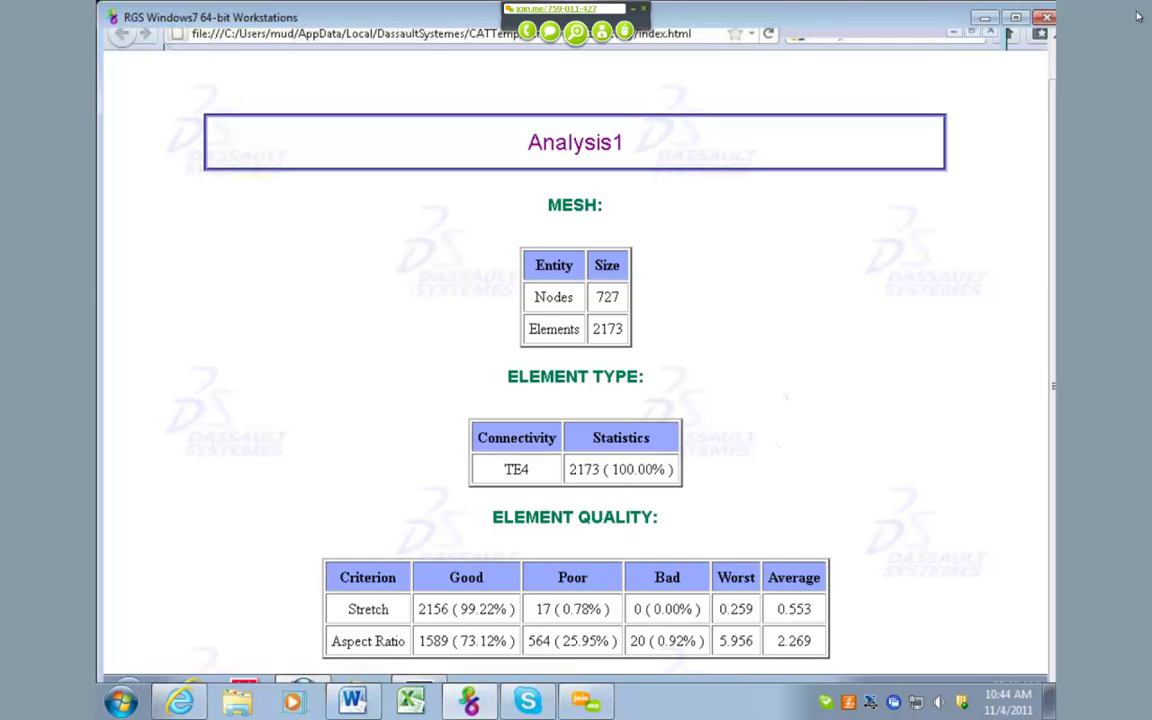
Step: Read the Analysis1 report's mesh, element quality, material, boundary condition, and restraint and load computation sections
{"action": "scroll", "coordinate": [786, 397], "scroll_direction": "down", "scroll_amount": 3}
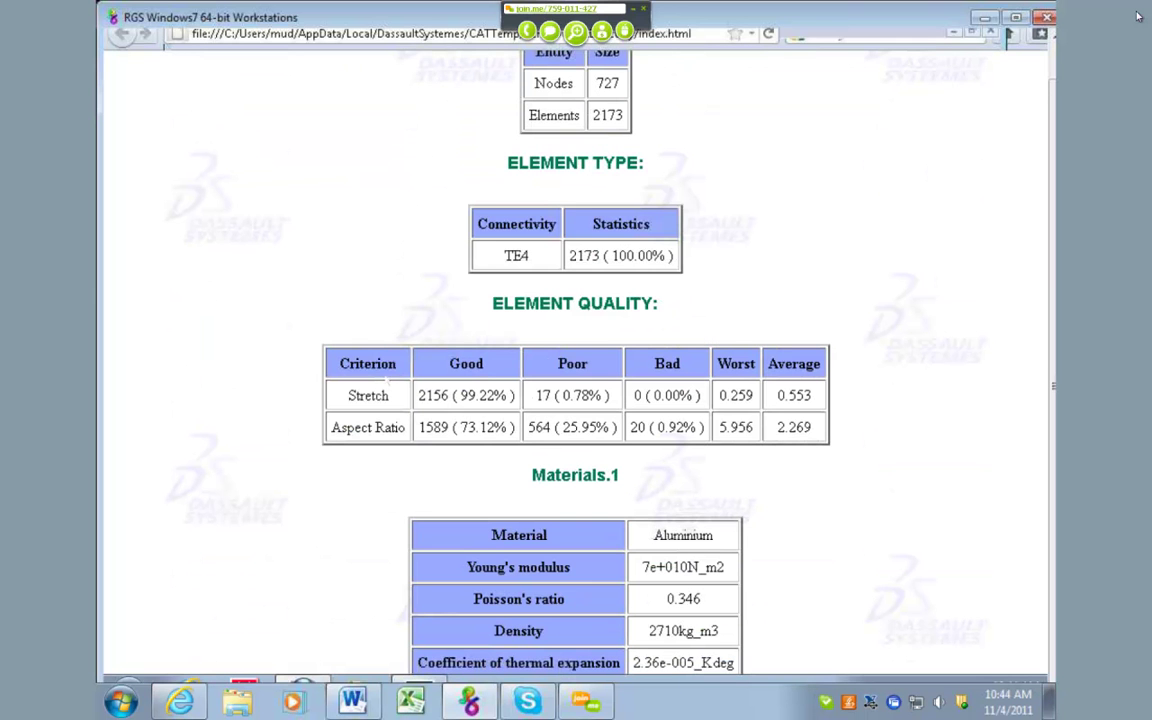
{"action": "scroll", "coordinate": [567, 205], "scroll_direction": "down", "scroll_amount": 4}
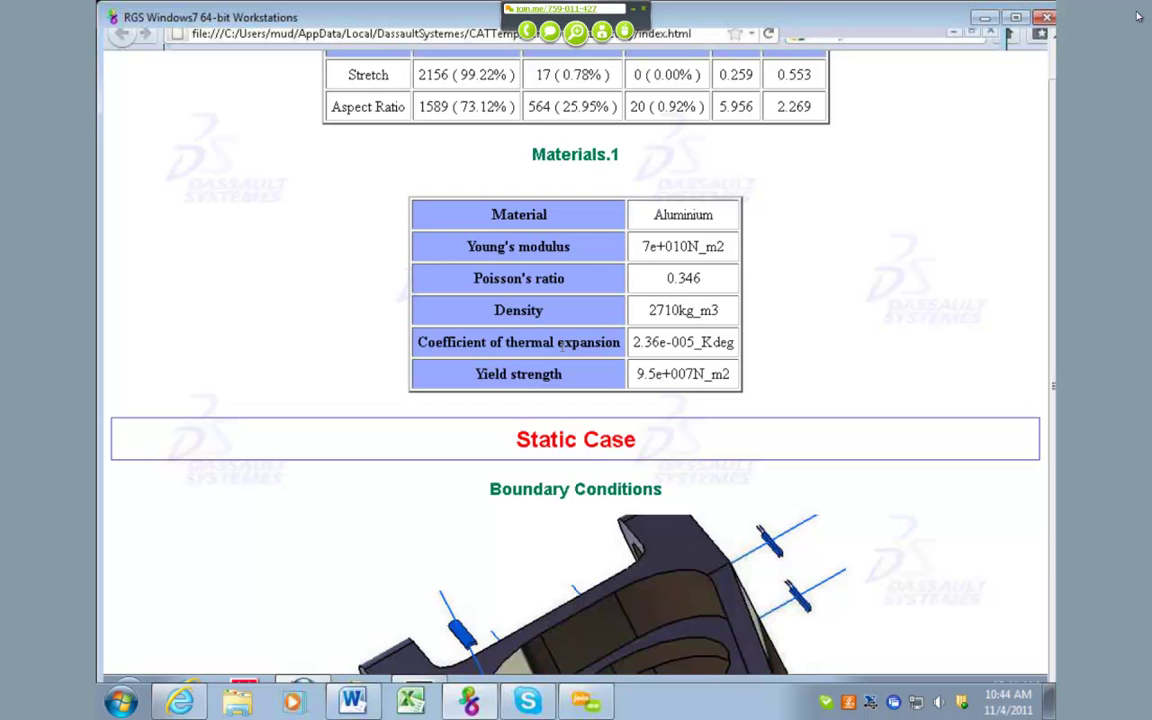
{"action": "scroll", "coordinate": [805, 350], "scroll_direction": "down", "scroll_amount": 3}
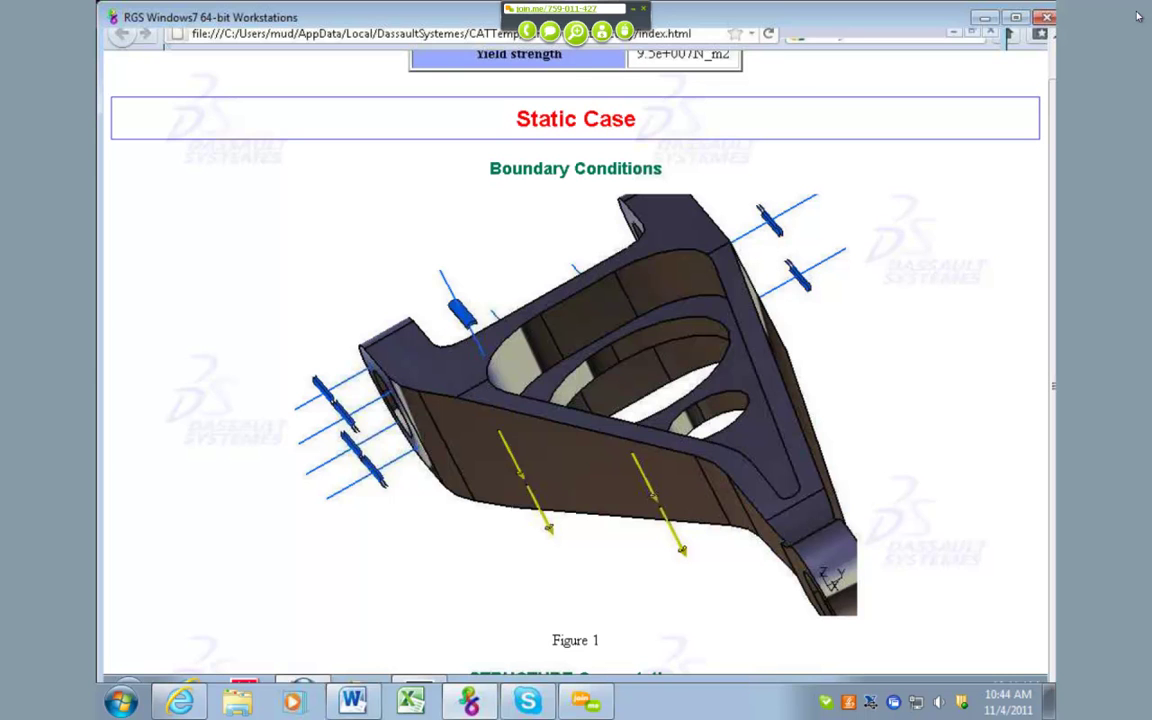
{"action": "scroll", "coordinate": [575, 360], "scroll_direction": "down", "scroll_amount": 4}
{"action": "scroll", "coordinate": [545, 307], "scroll_direction": "down", "scroll_amount": 2}
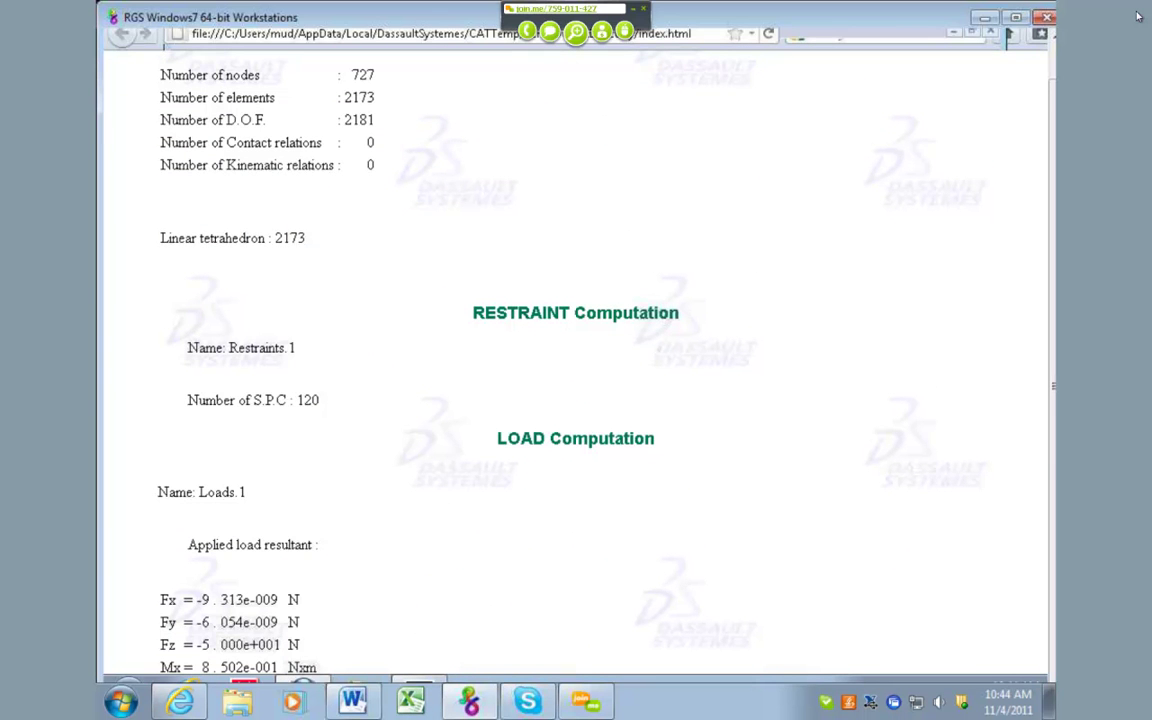
{"action": "scroll", "coordinate": [575, 360], "scroll_direction": "down", "scroll_amount": 2}
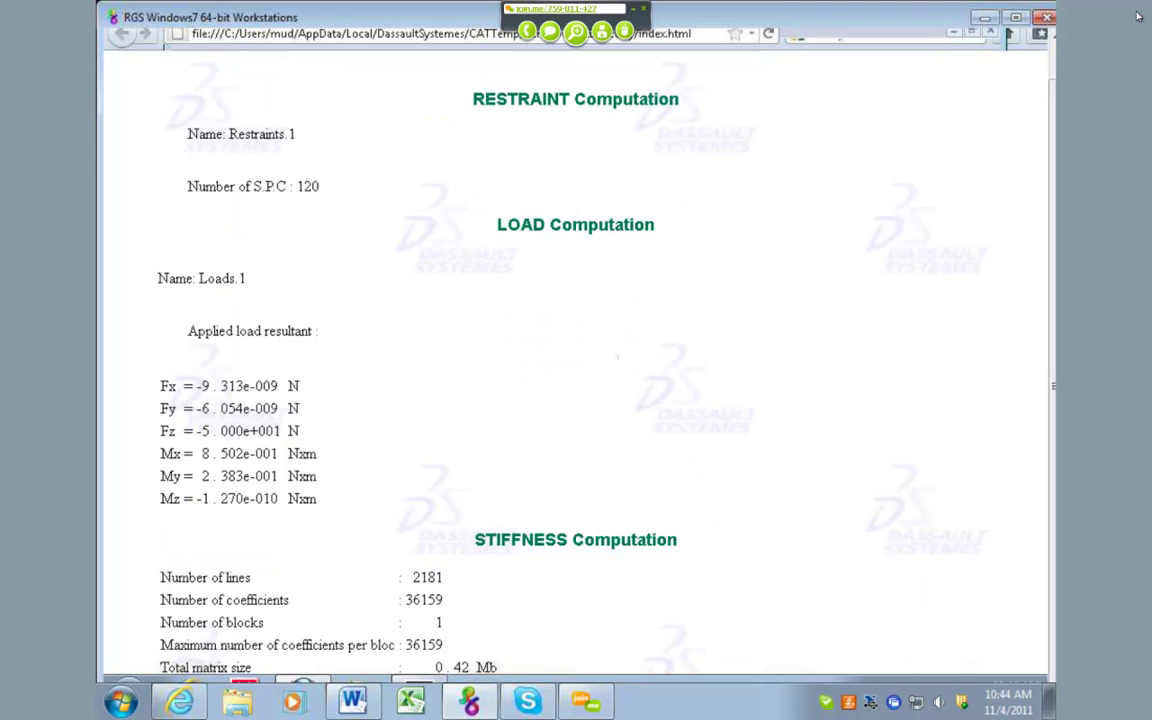
Step: Read the report's remaining computation tables, deformed mesh and Von Mises stress figures, and Global Sensors table
{"action": "scroll", "coordinate": [617, 356], "scroll_direction": "down", "scroll_amount": 4}
{"action": "scroll", "coordinate": [617, 356], "scroll_direction": "down", "scroll_amount": 15}
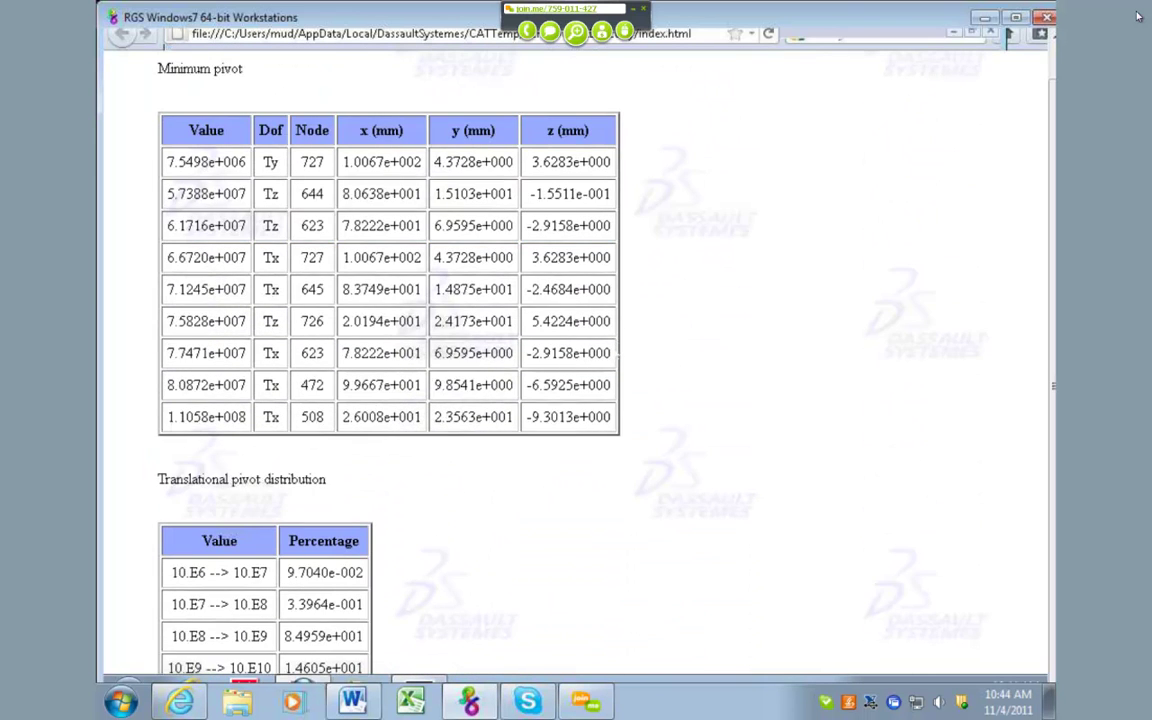
{"action": "scroll", "coordinate": [617, 356], "scroll_direction": "down", "scroll_amount": 4}
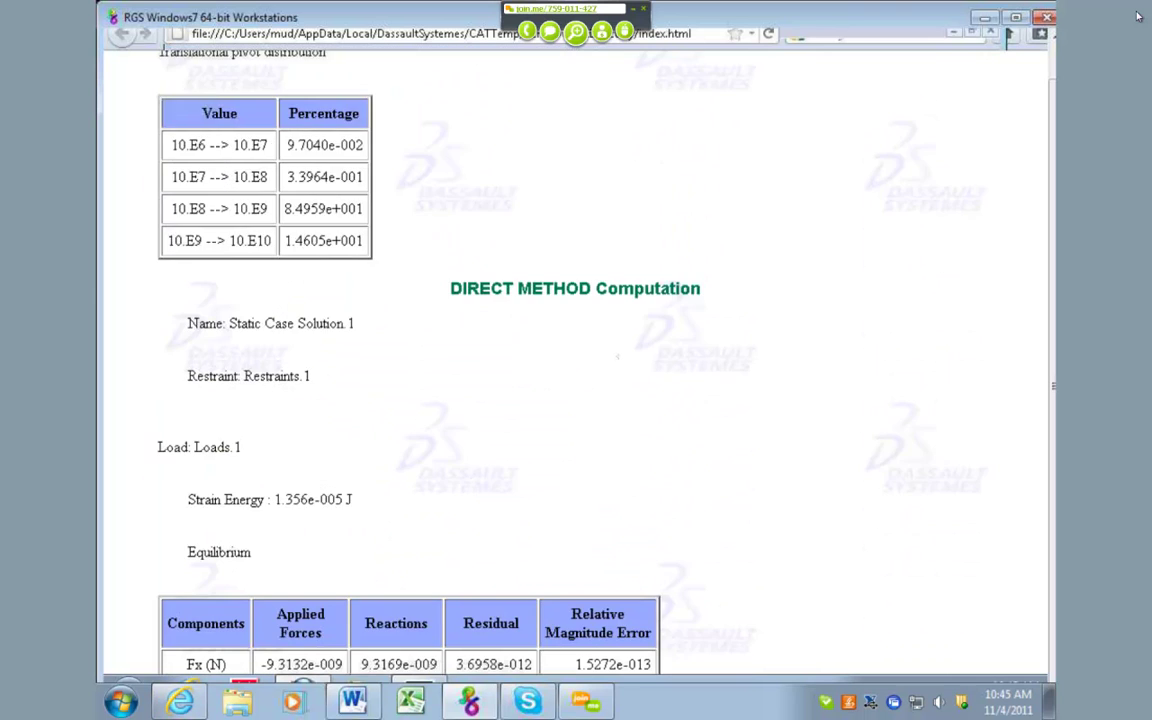
{"action": "scroll", "coordinate": [617, 356], "scroll_direction": "down", "scroll_amount": 7}
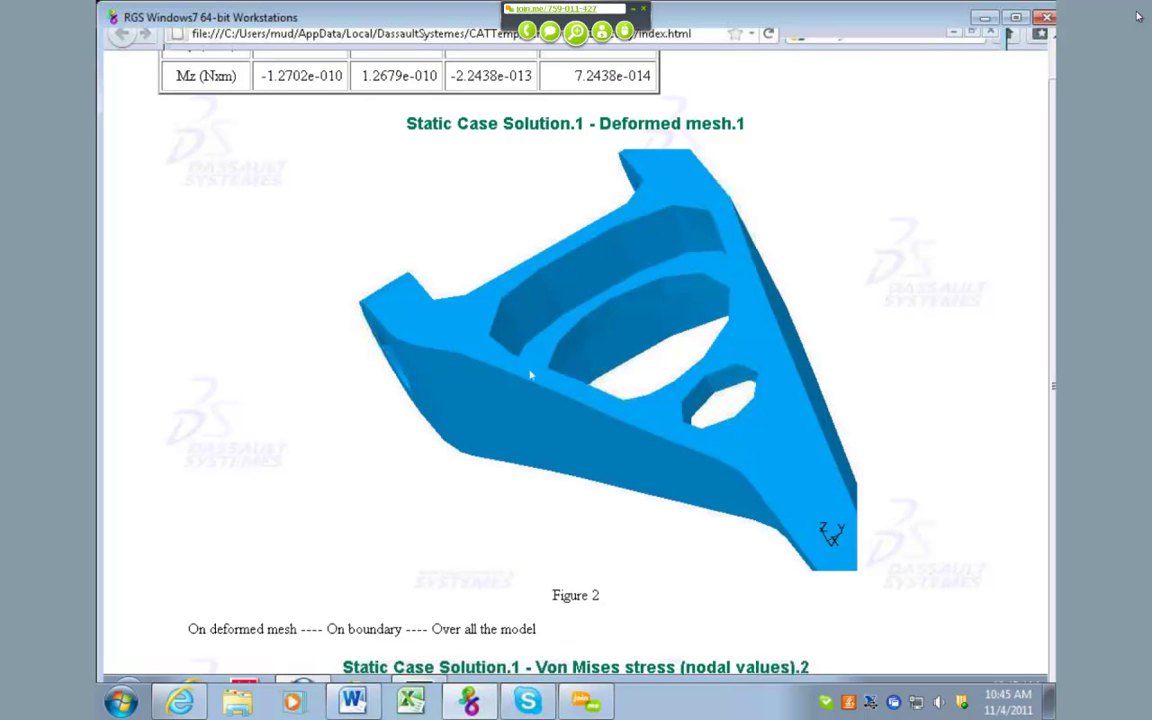
{"action": "scroll", "coordinate": [476, 368], "scroll_direction": "down", "scroll_amount": 4}
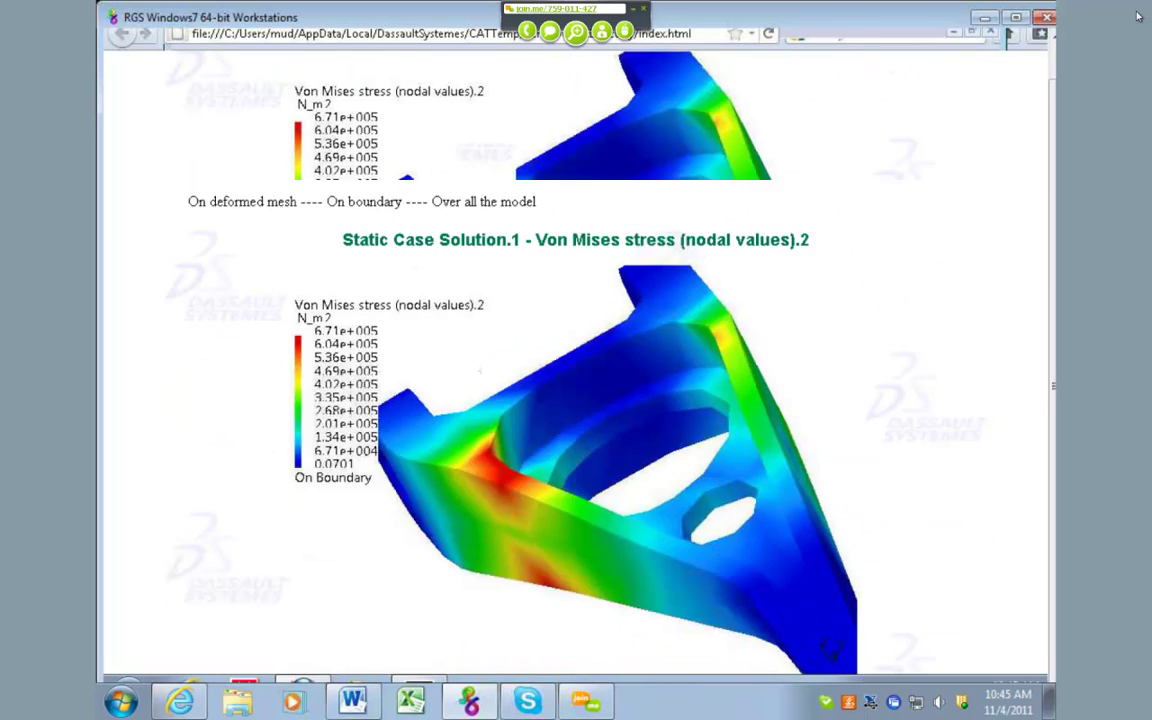
{"action": "scroll", "coordinate": [480, 370], "scroll_direction": "down", "scroll_amount": 1}
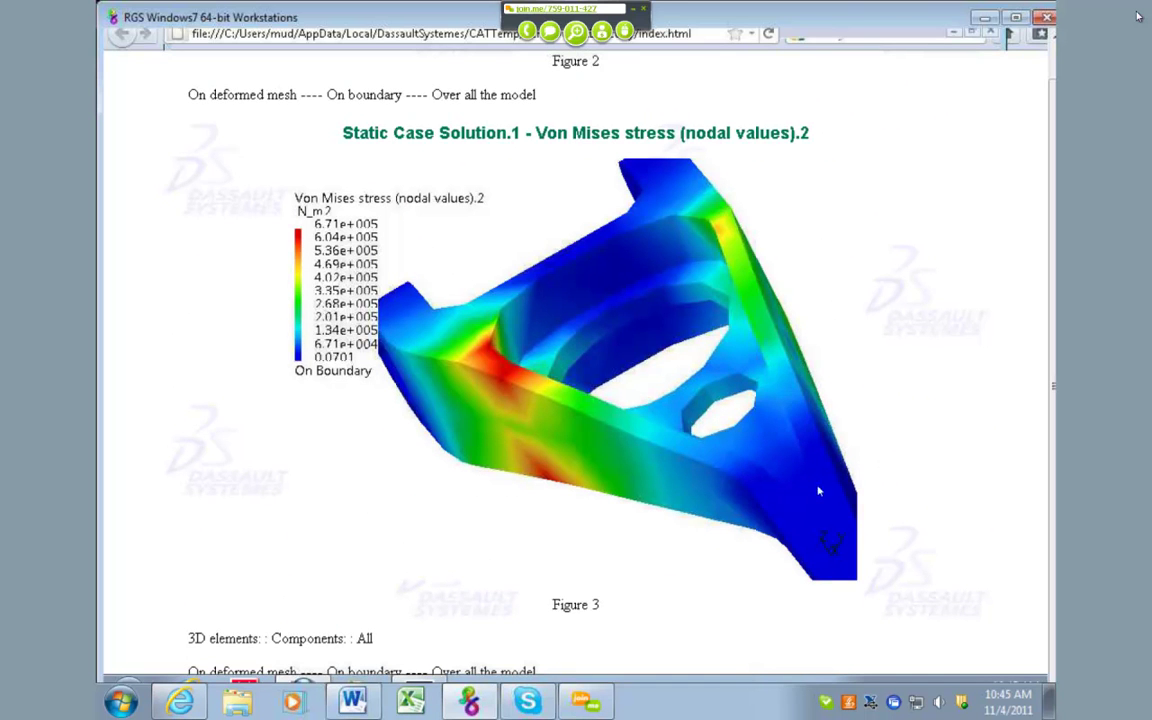
{"action": "scroll", "coordinate": [742, 476], "scroll_direction": "down", "scroll_amount": 2}
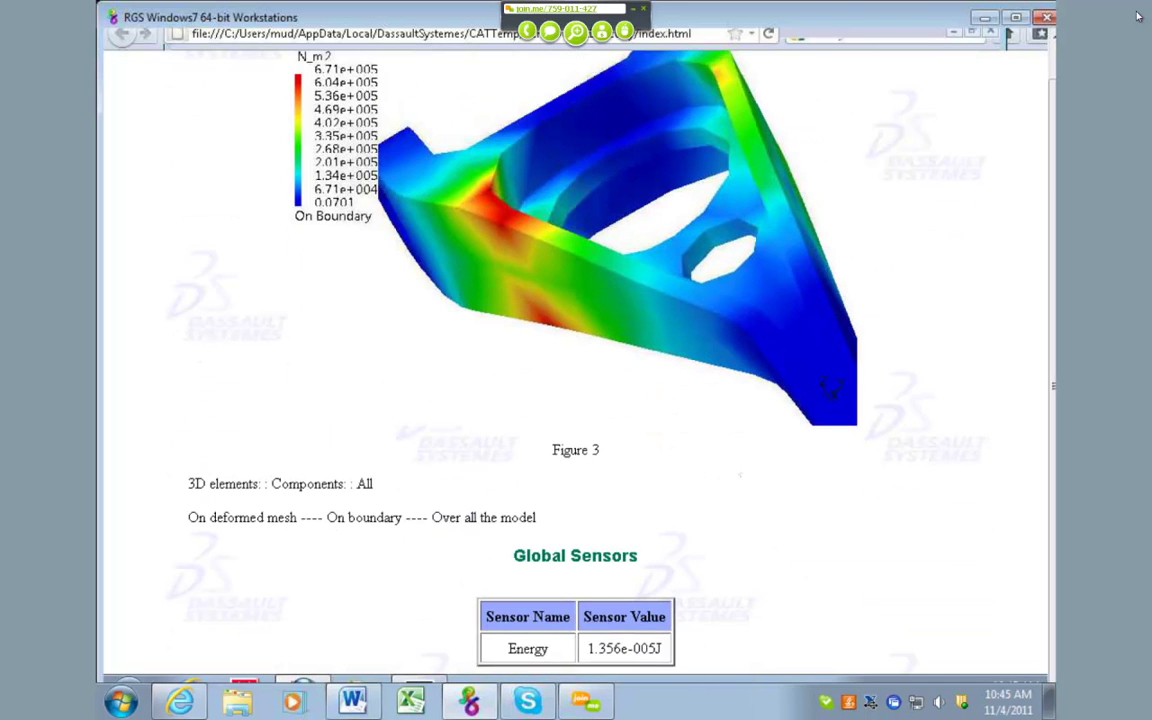
Step: Go back through the report's computation sections to the material table and examine the Static Case Boundary Conditions figure
{"action": "scroll", "coordinate": [1137, 16], "scroll_direction": "up", "scroll_amount": 15}
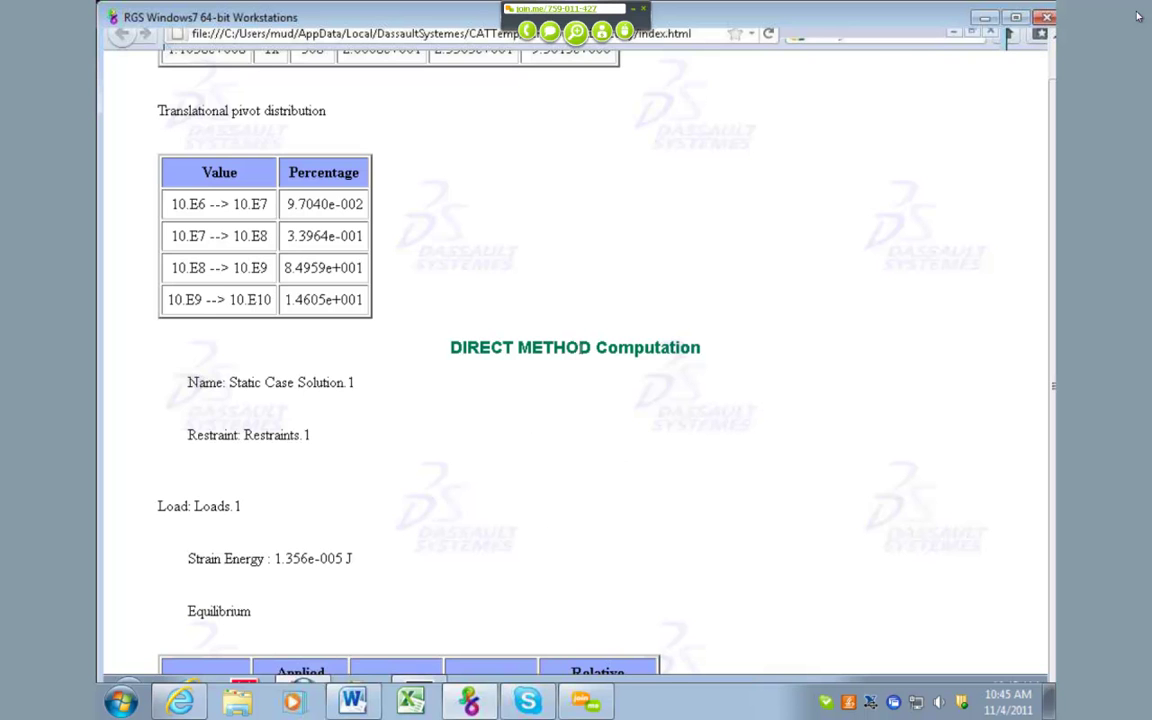
{"action": "scroll", "coordinate": [1137, 16], "scroll_direction": "up", "scroll_amount": 12}
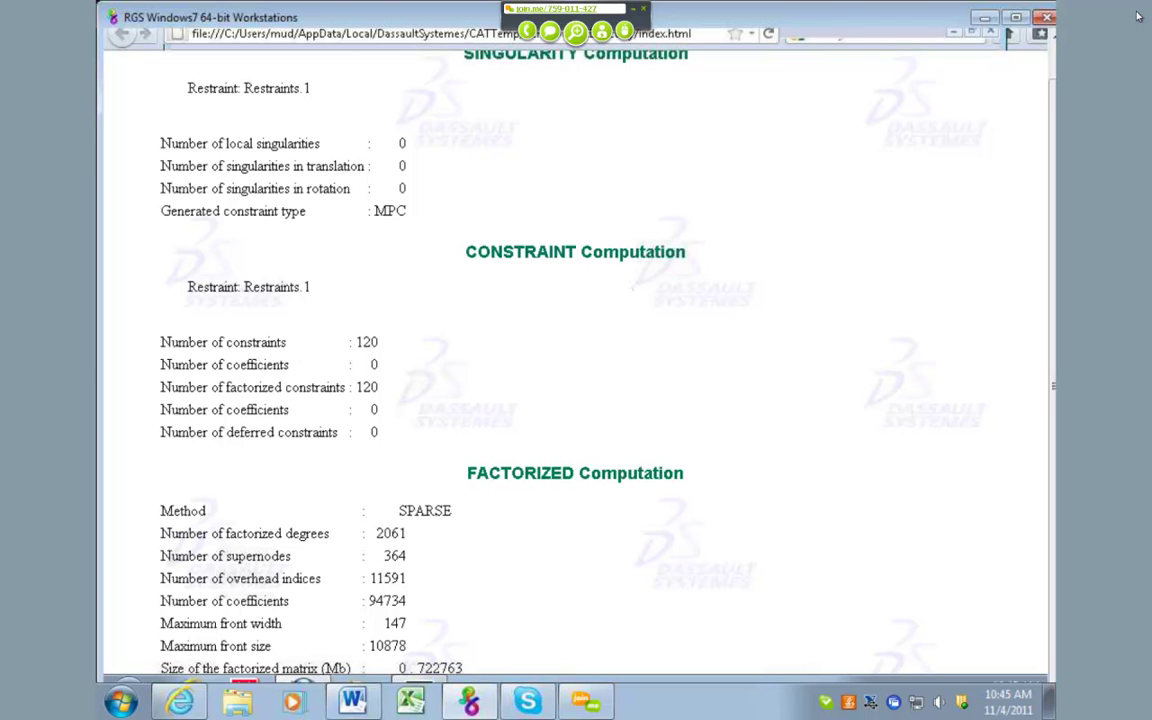
{"action": "scroll", "coordinate": [636, 290], "scroll_direction": "up", "scroll_amount": 6}
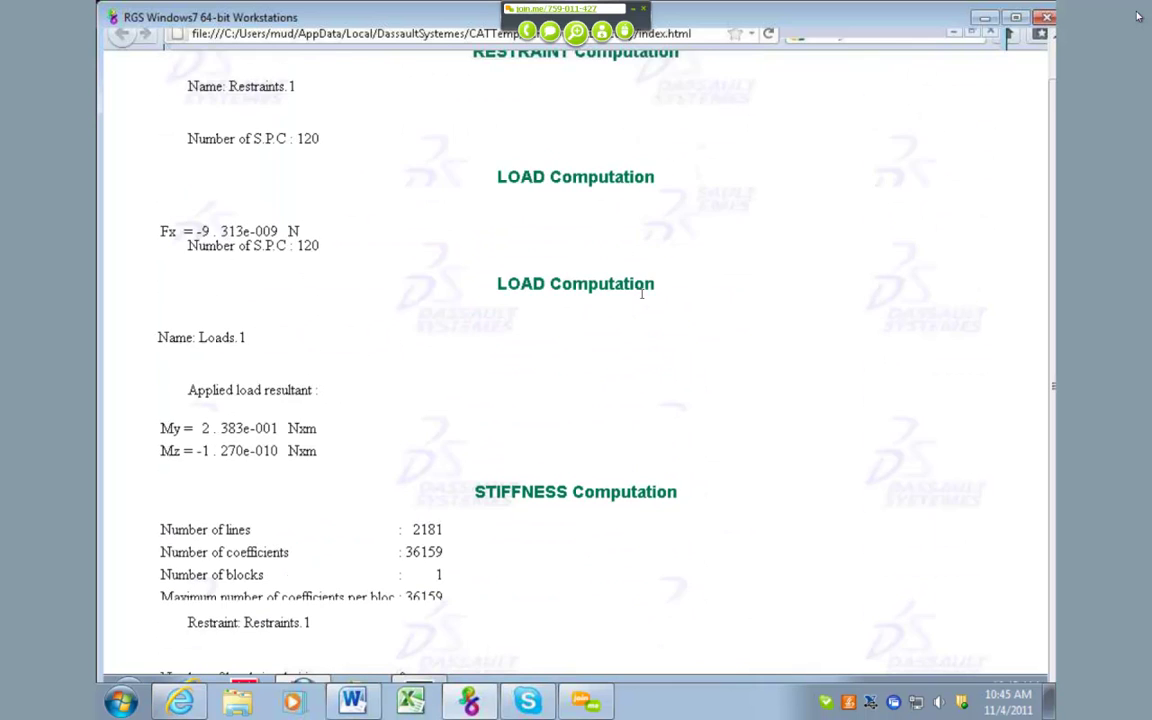
{"action": "scroll", "coordinate": [641, 292], "scroll_direction": "up", "scroll_amount": 5}
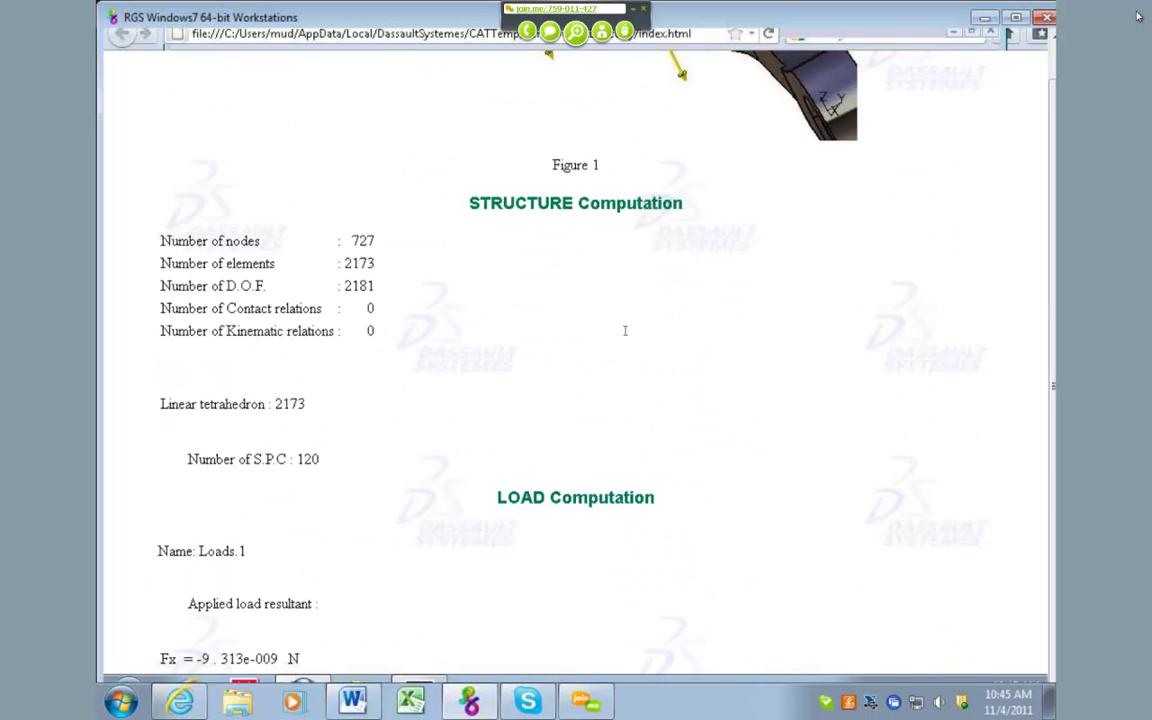
{"action": "scroll", "coordinate": [625, 330], "scroll_direction": "up", "scroll_amount": 5}
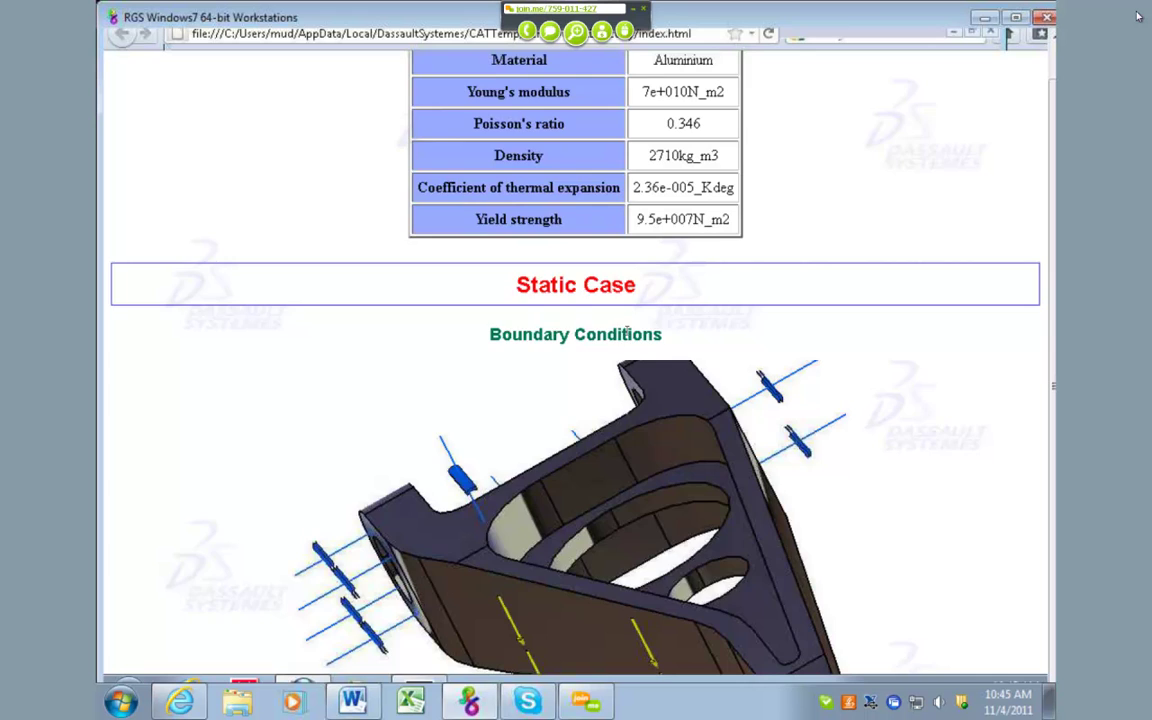
{"action": "scroll", "coordinate": [627, 333], "scroll_direction": "up", "scroll_amount": 5}
{"action": "scroll", "coordinate": [630, 337], "scroll_direction": "down", "scroll_amount": 8}
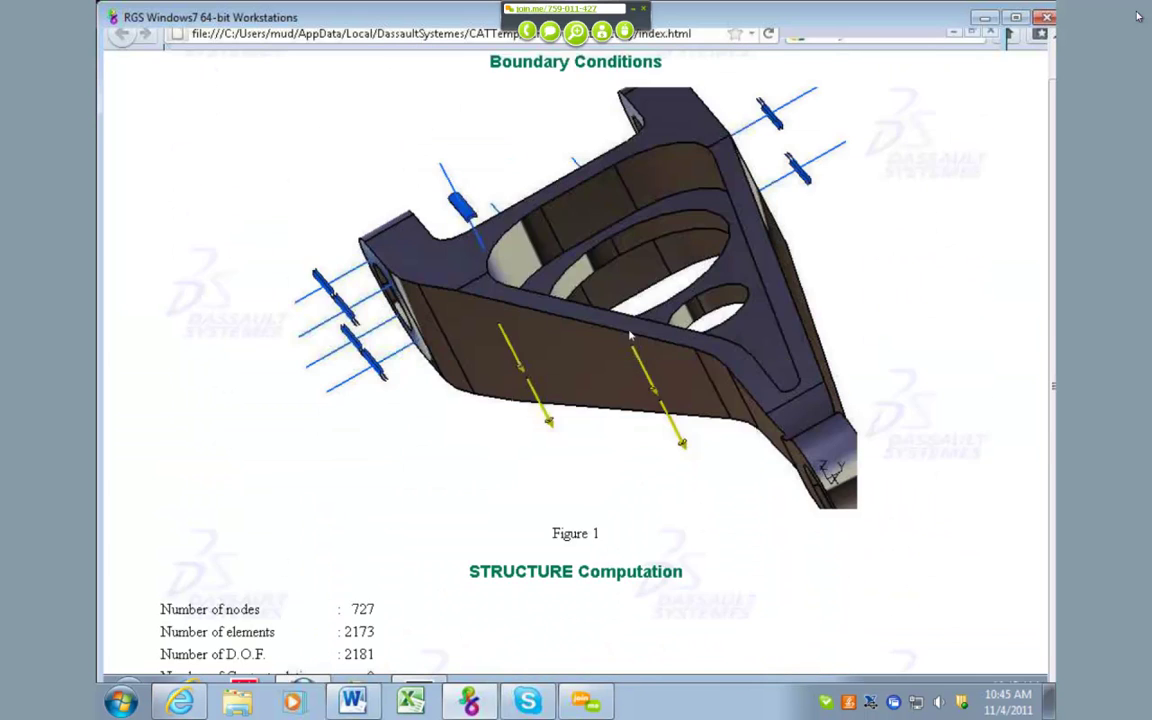
{"action": "scroll", "coordinate": [630, 337], "scroll_direction": "up", "scroll_amount": 2}
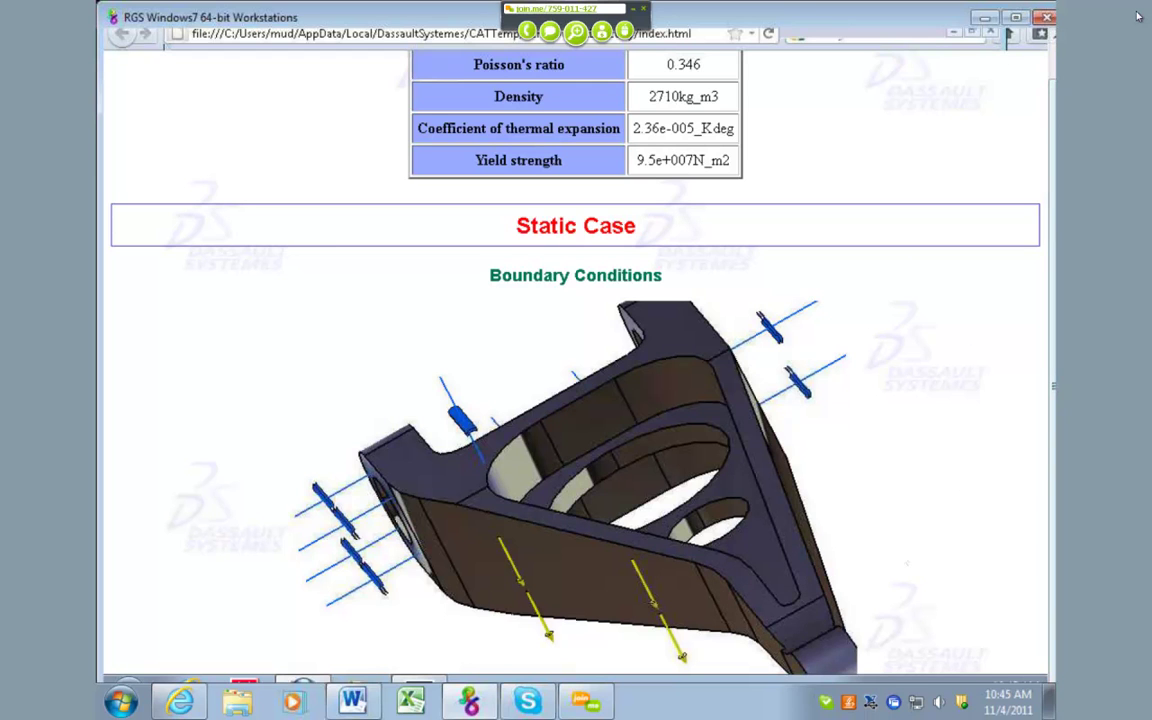
Step: Switch to CATIA, check the force vector and support in the Distributed Force.1 definition, and close it
{"action": "key", "text": "alt+Tab"}
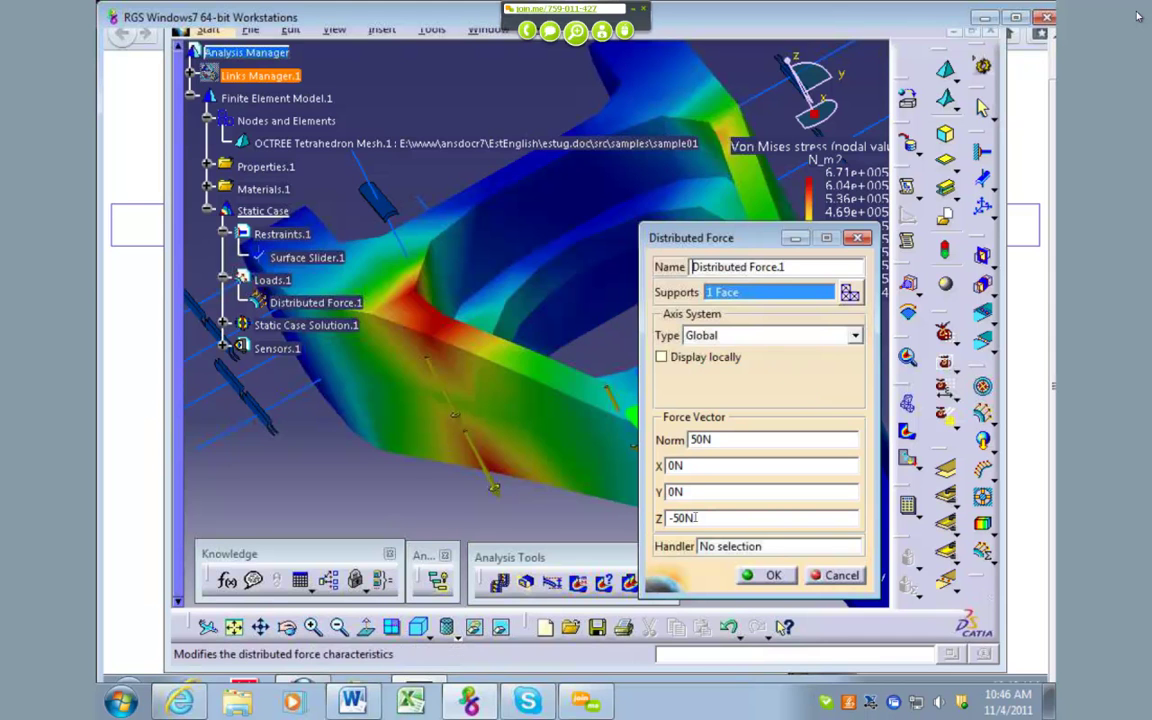
{"action": "key", "text": "Return"}
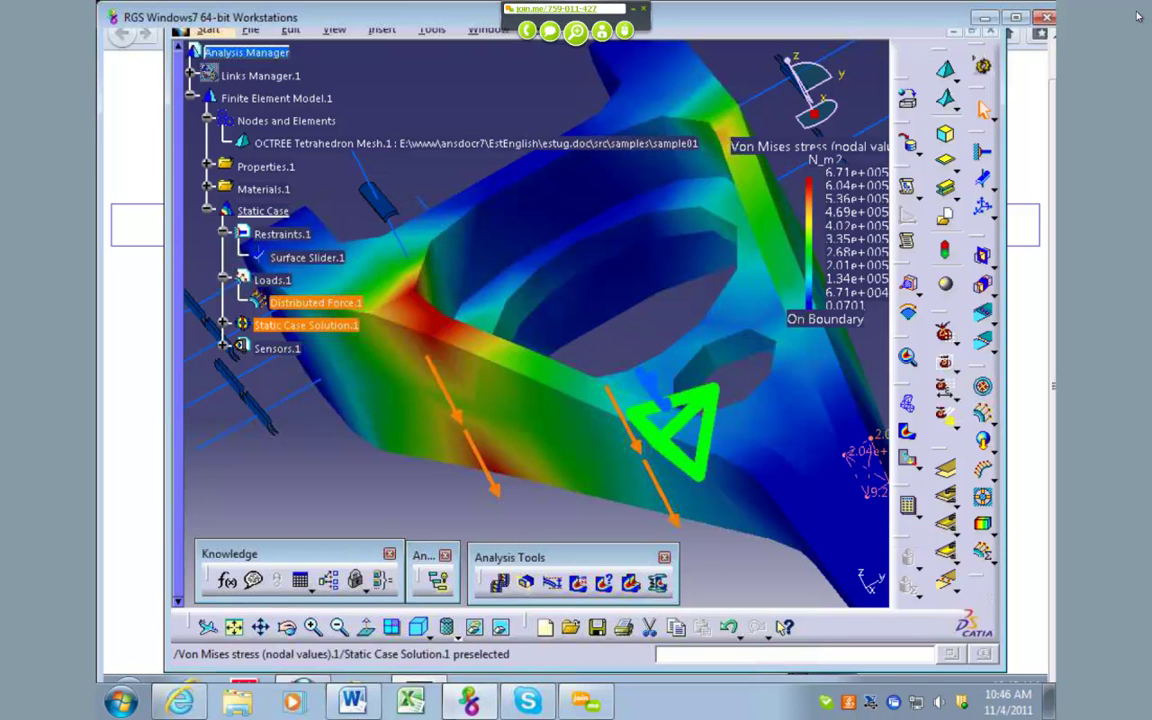
Step: Switch to the Lab 9 handout in Word and read the in-class exercises, homework and PDF report submission requirements
{"action": "key", "text": "alt+Tab"}
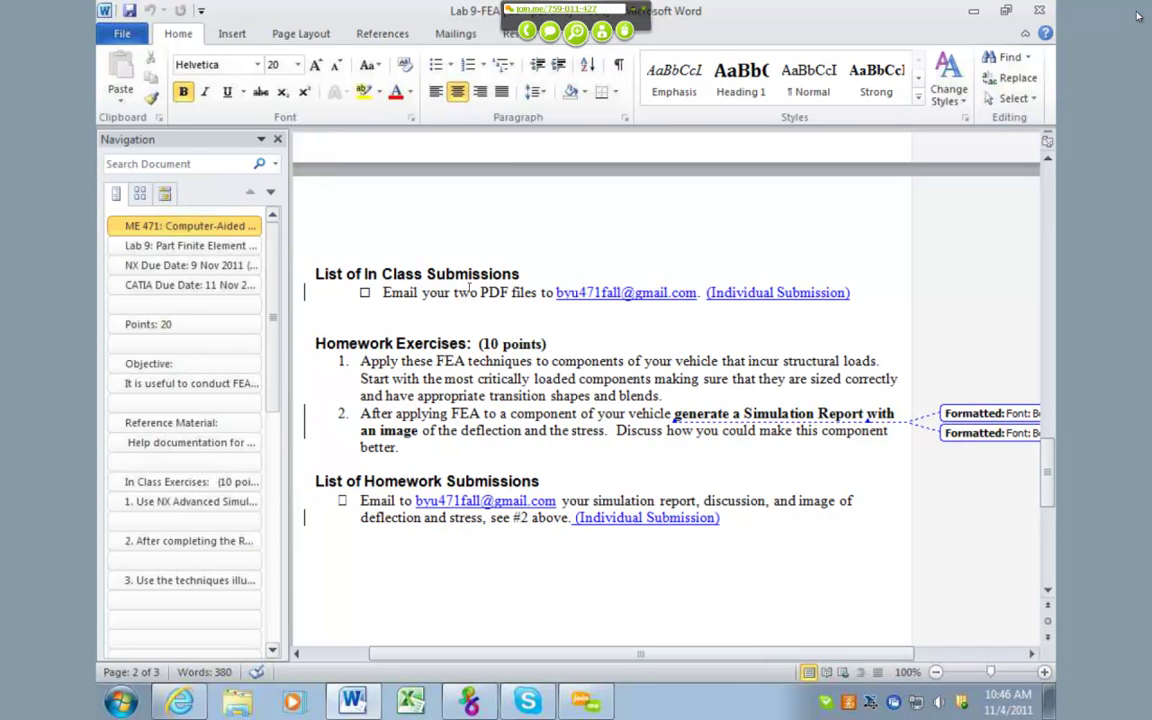
{"action": "scroll", "coordinate": [557, 283], "scroll_direction": "up", "scroll_amount": 3}
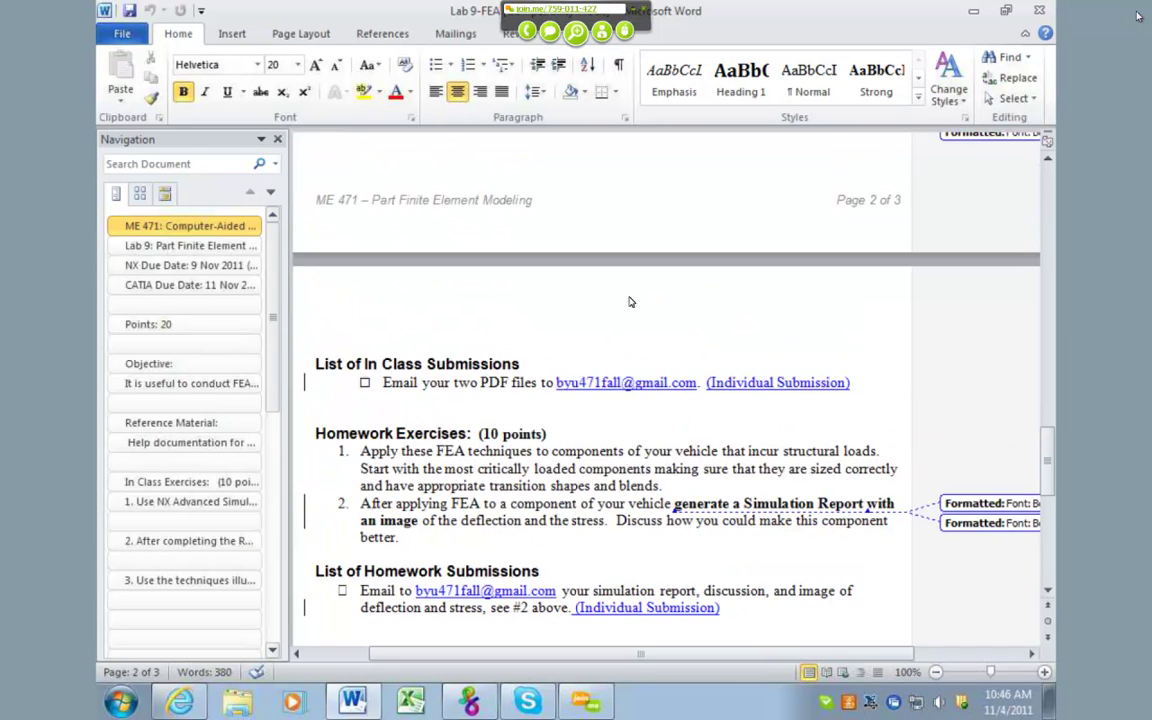
{"action": "scroll", "coordinate": [481, 419], "scroll_direction": "up", "scroll_amount": 10}
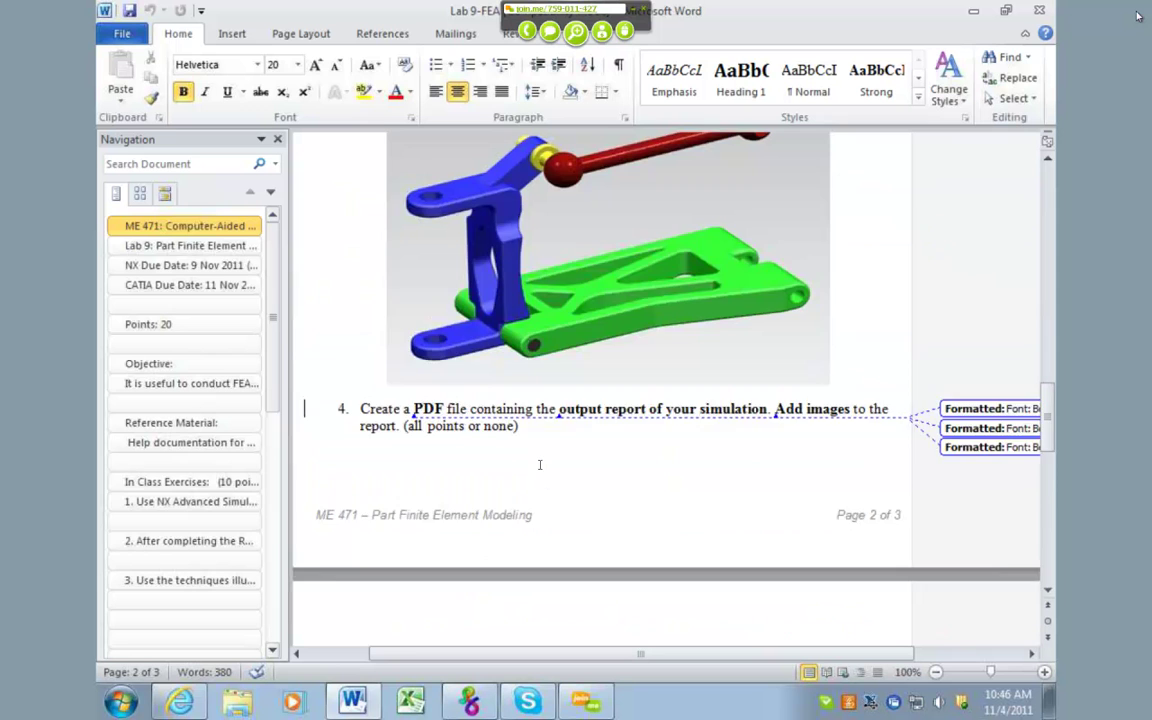
{"action": "scroll", "coordinate": [540, 466], "scroll_direction": "up", "scroll_amount": 3}
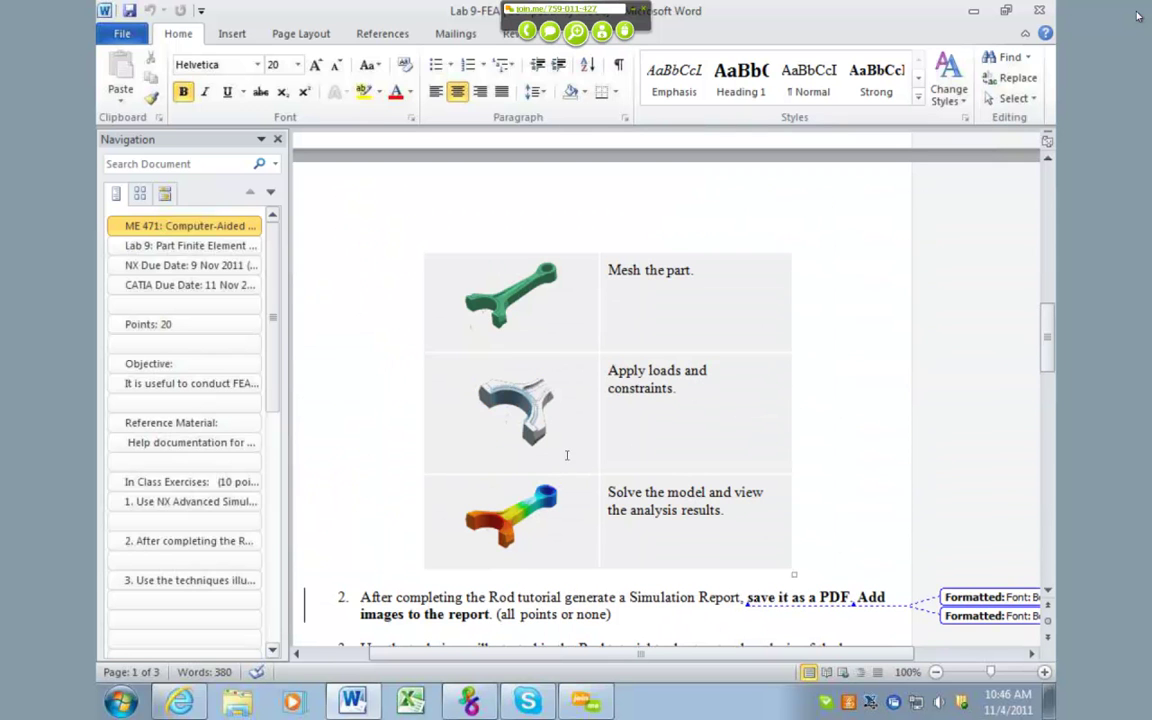
{"action": "scroll", "coordinate": [528, 420], "scroll_direction": "down", "scroll_amount": 9}
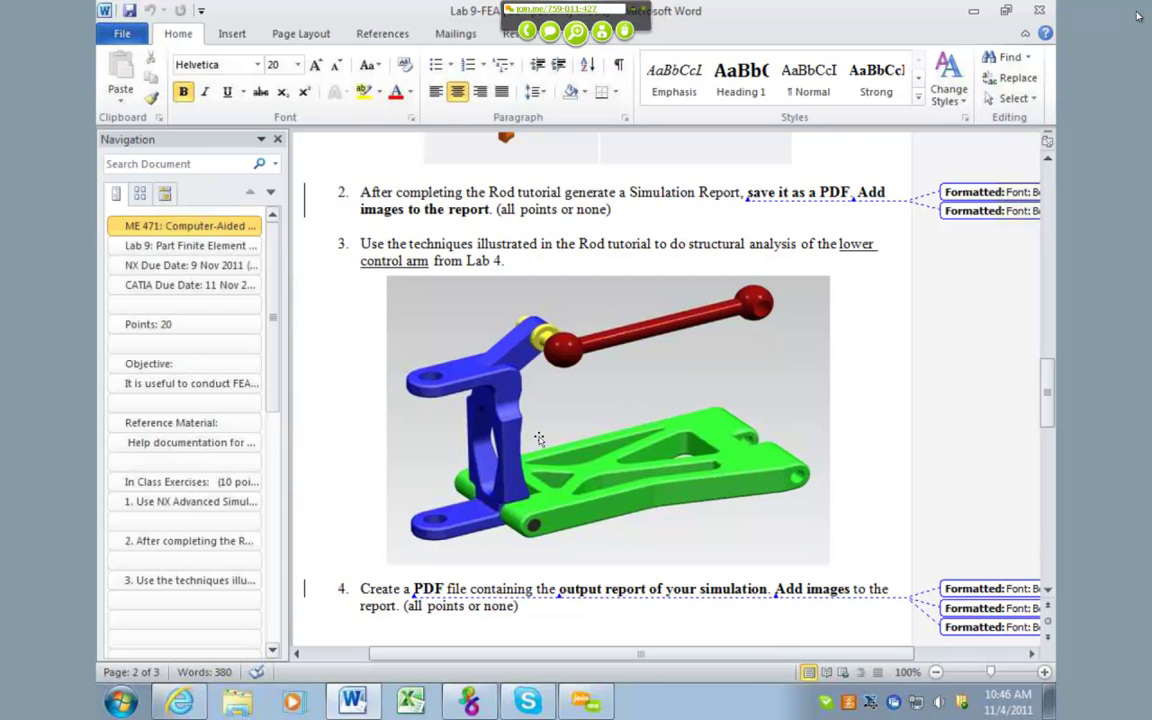
{"action": "scroll", "coordinate": [545, 430], "scroll_direction": "down", "scroll_amount": 10}
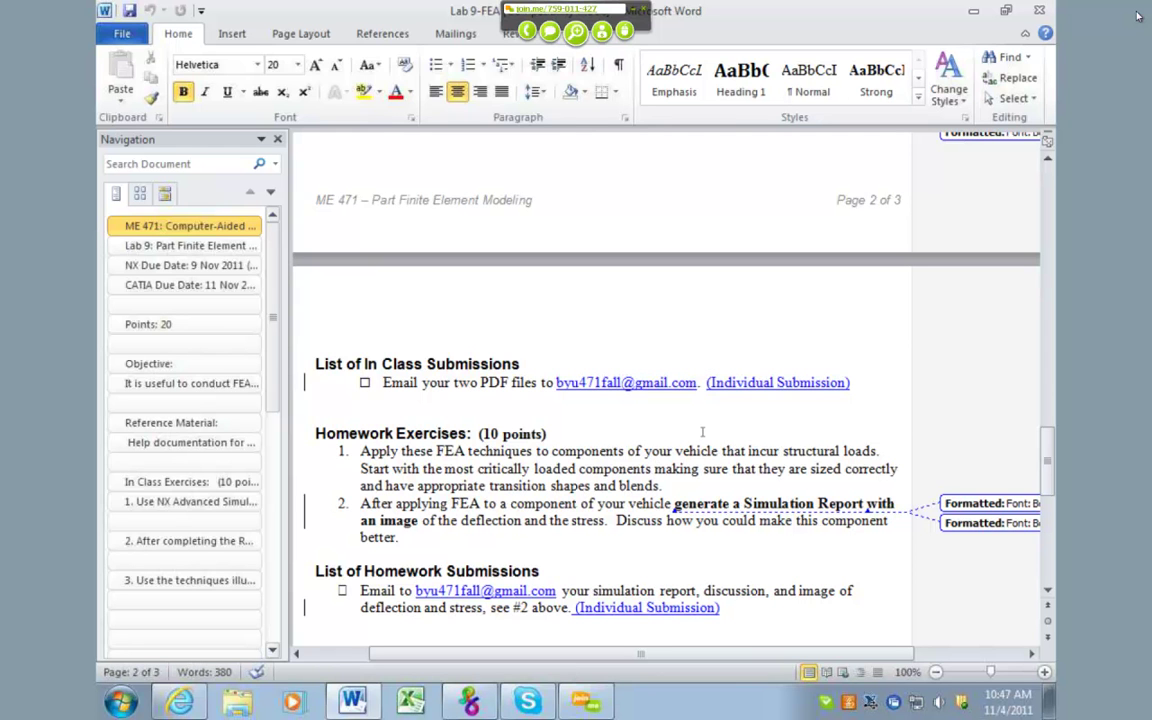
Step: Minimize Word and the Firefox report to return to CATIA, and display a Mesh Visualization of Nodes and Elements
{"action": "left_click", "coordinate": [974, 12]}
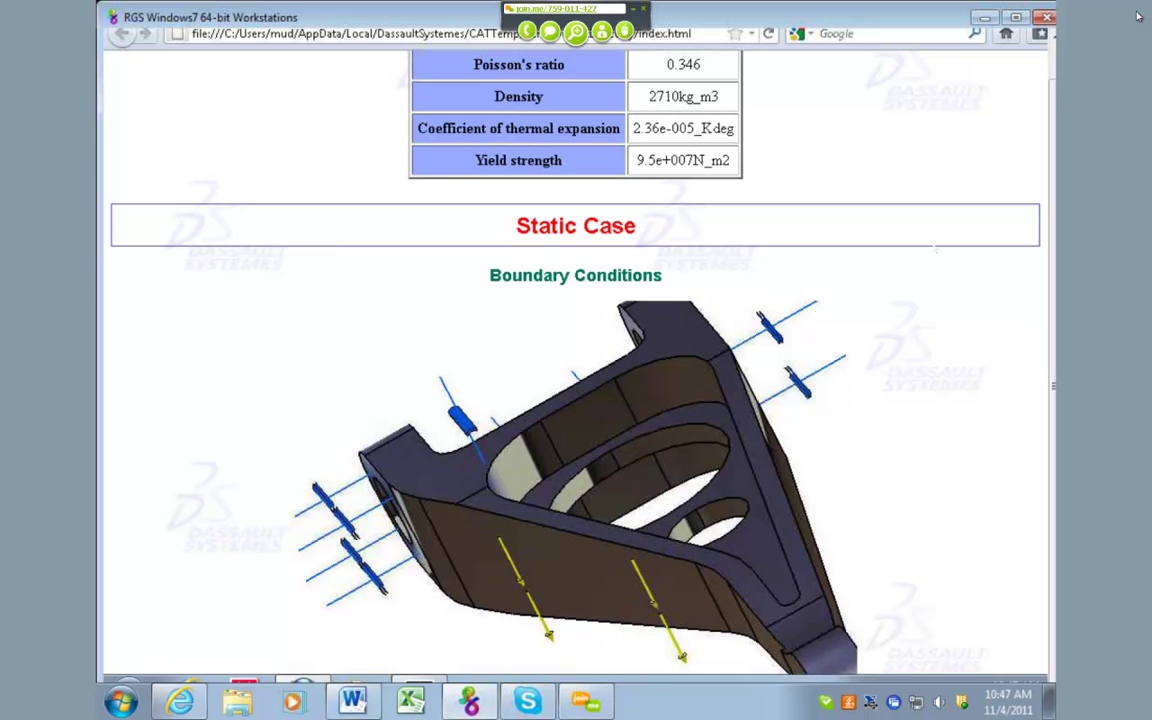
{"action": "key", "text": "F11"}
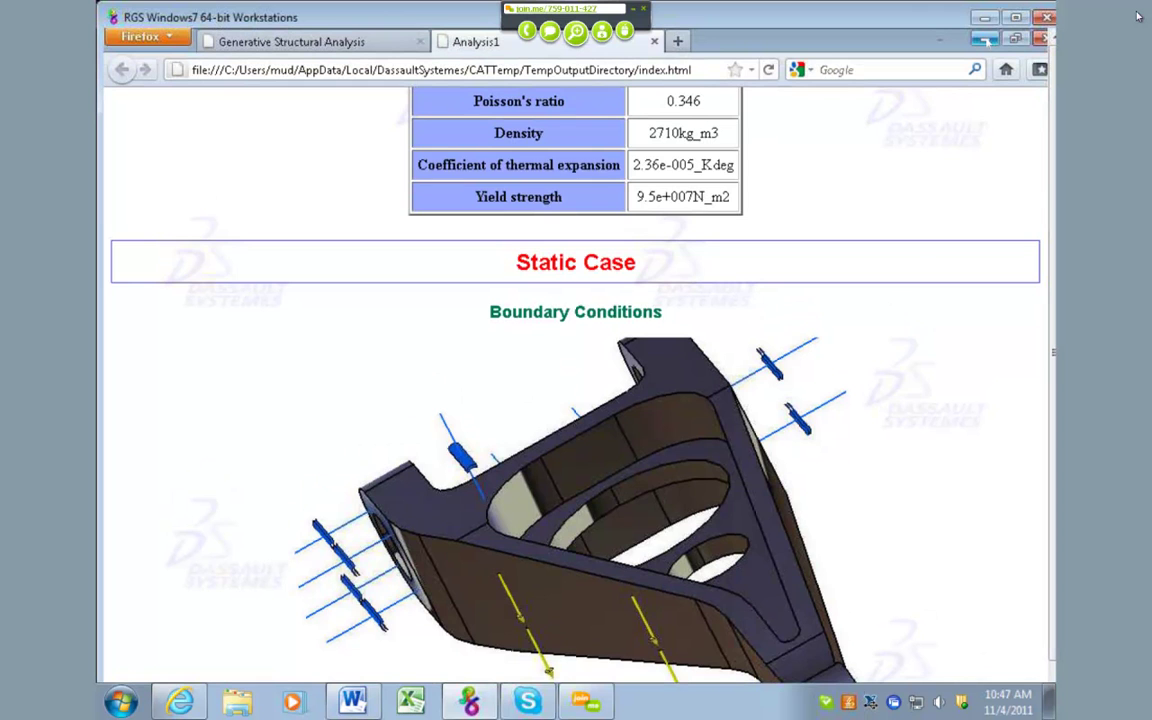
{"action": "left_click", "coordinate": [985, 40]}
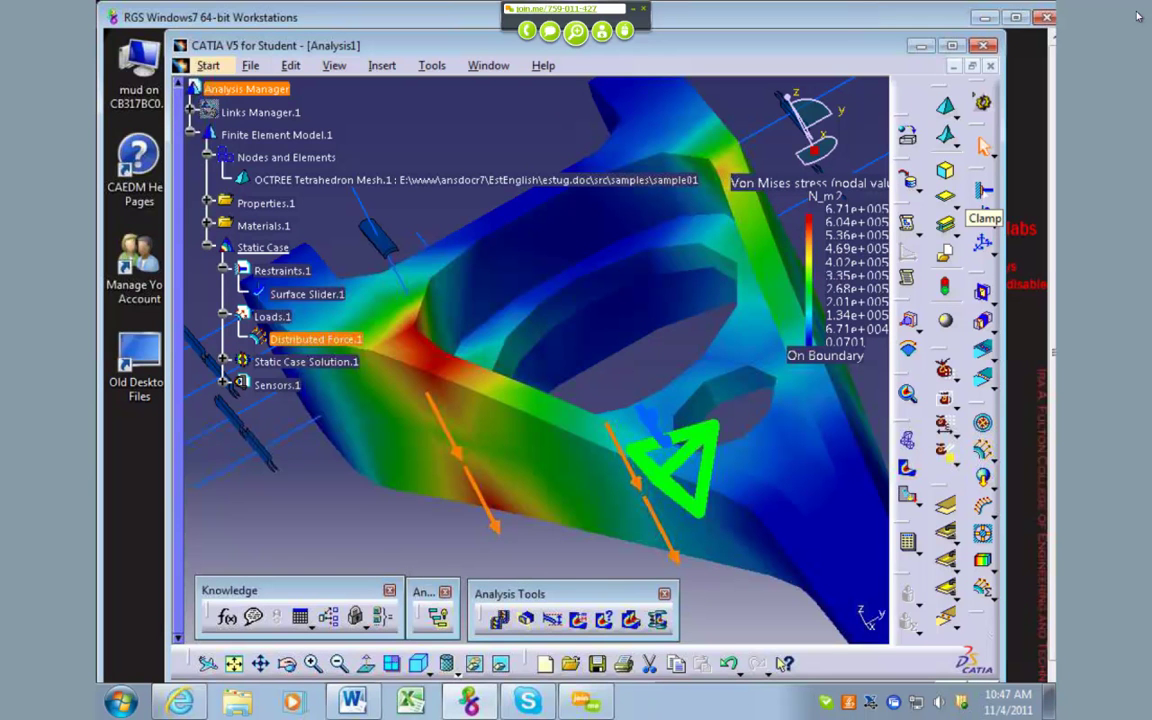
{"action": "right_click", "coordinate": [306, 160]}
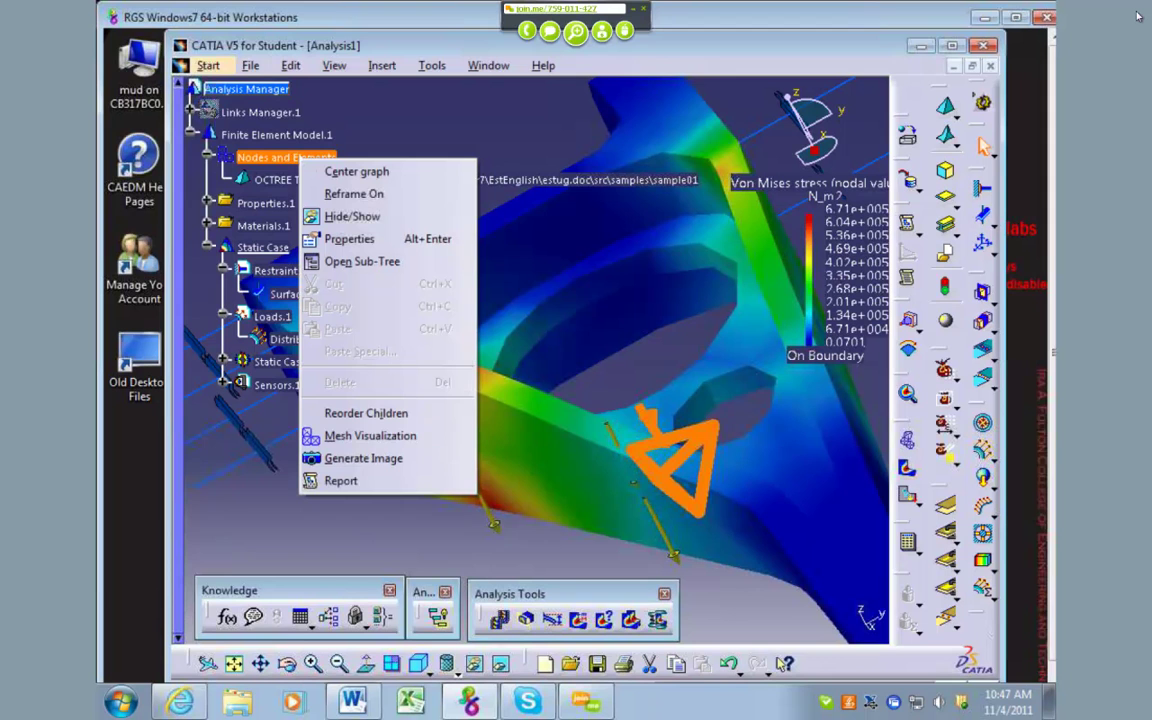
{"action": "left_click", "coordinate": [383, 437]}
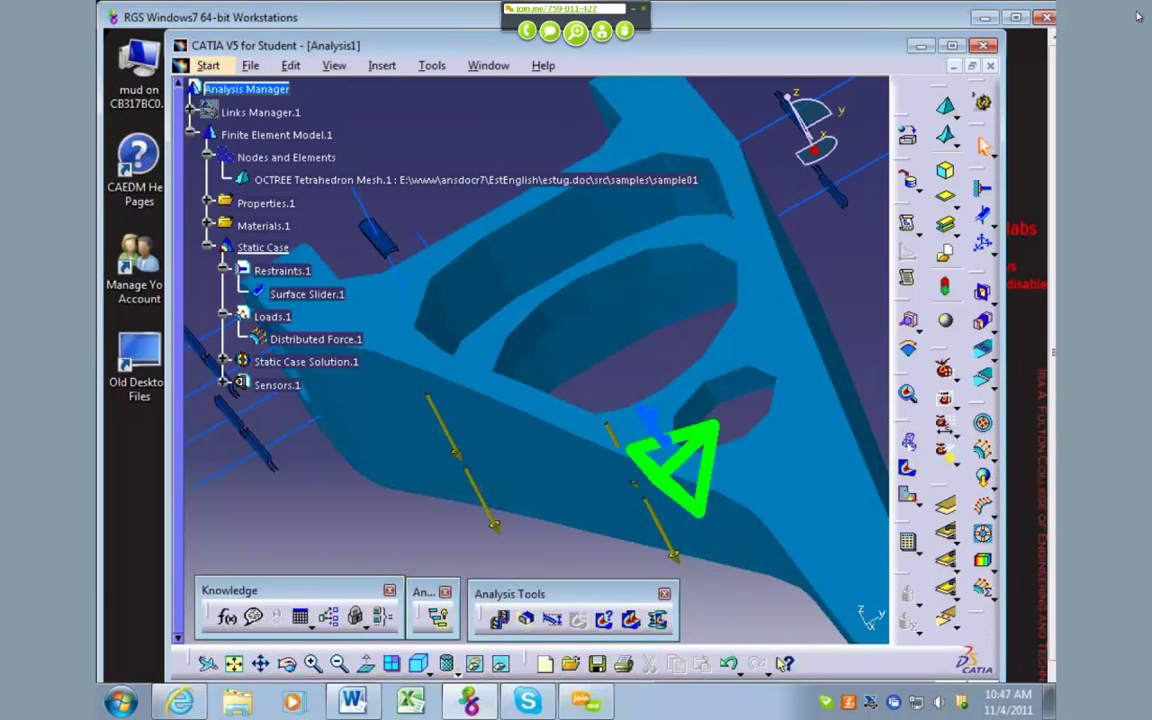
{"action": "left_click", "coordinate": [306, 361]}
{"action": "right_click", "coordinate": [293, 158]}
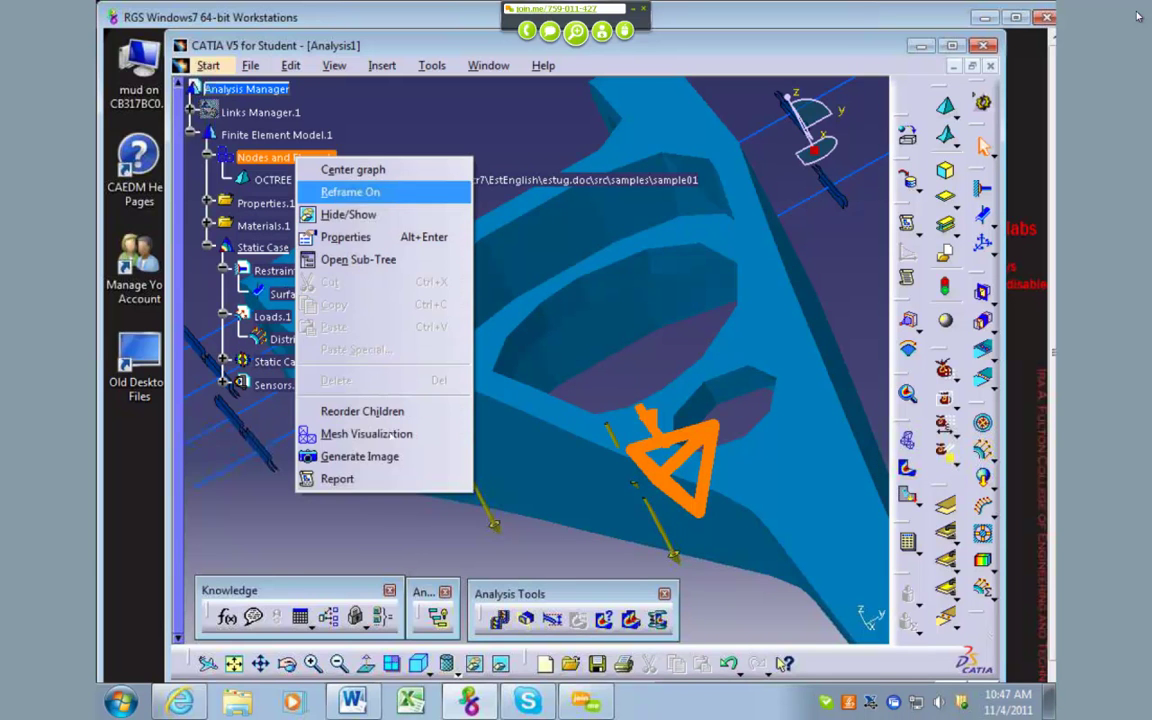
{"action": "left_click", "coordinate": [350, 191]}
Step: Collapse the Nodes and Elements branch and display the whole meshed part in Shading with Edges mode
{"action": "middle_click_drag", "start_coordinate": [540, 318], "coordinate": [502, 203]}
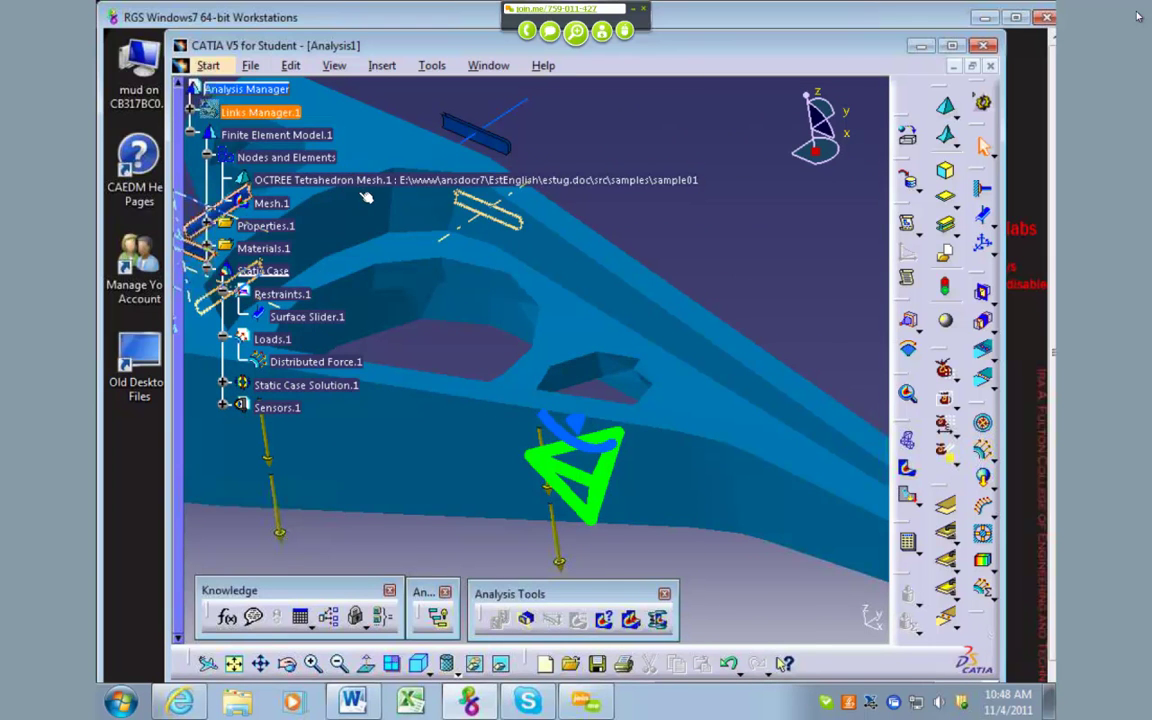
{"action": "left_click", "coordinate": [286, 157]}
{"action": "left_click", "coordinate": [207, 157]}
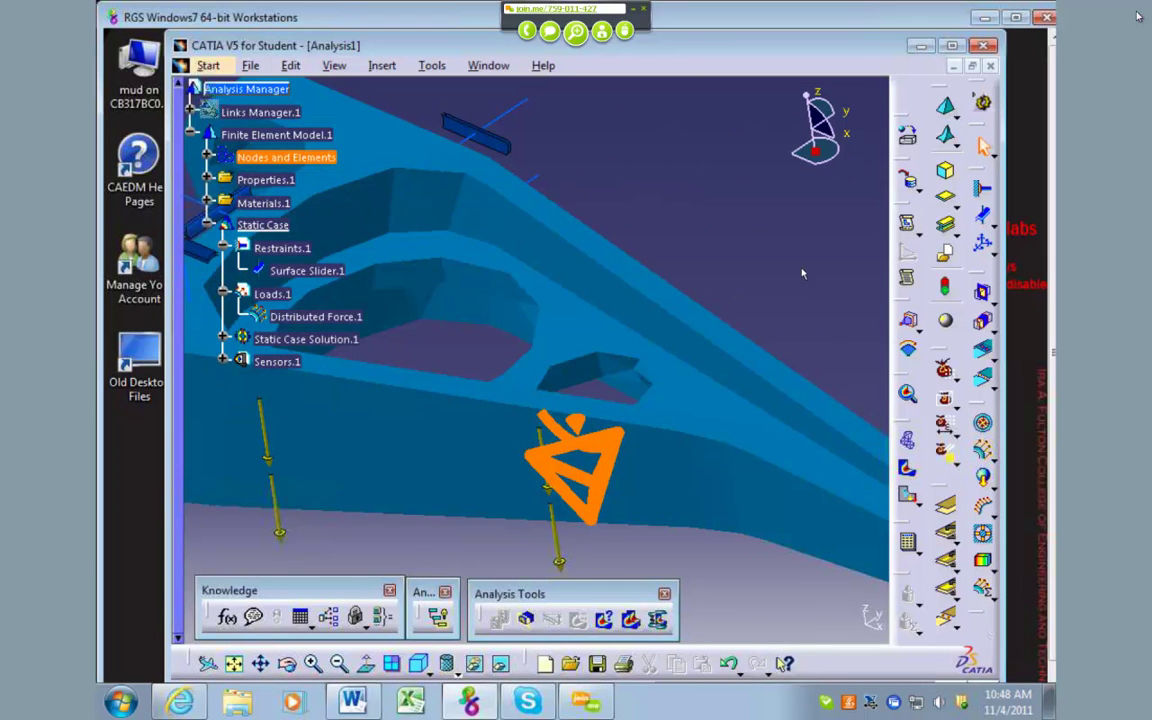
{"action": "left_click", "coordinate": [815, 355]}
{"action": "middle_click_drag", "start_coordinate": [815, 355], "coordinate": [722, 566]}
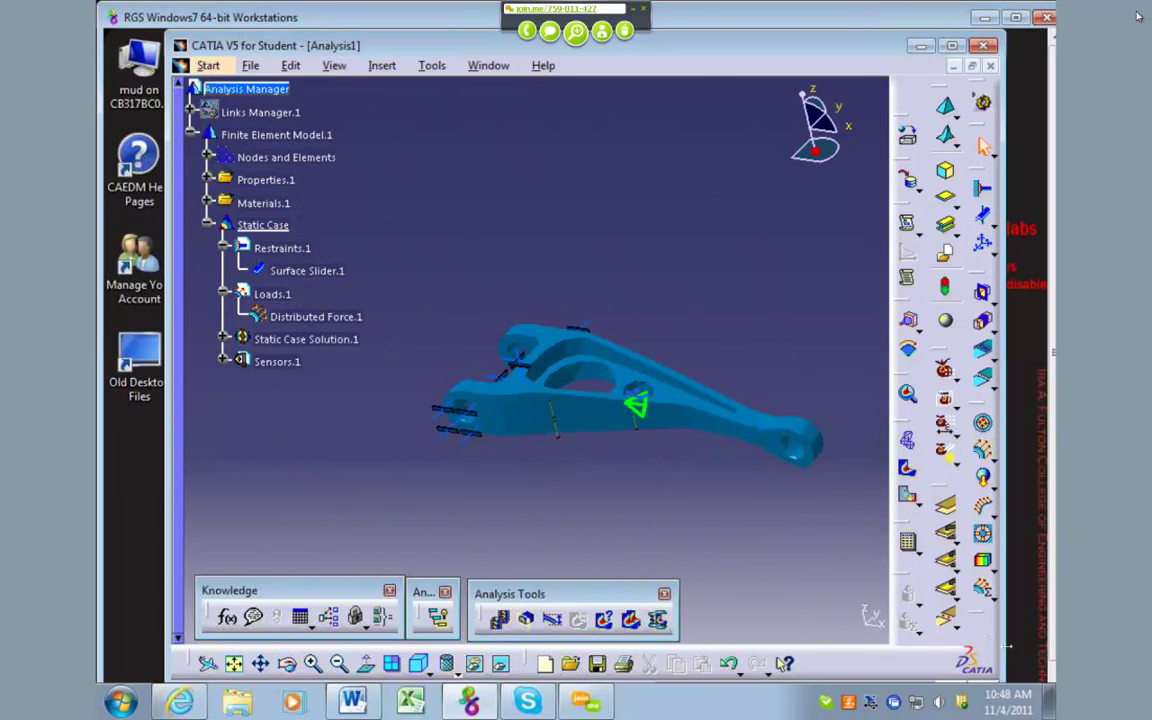
{"action": "left_click", "coordinate": [452, 669]}
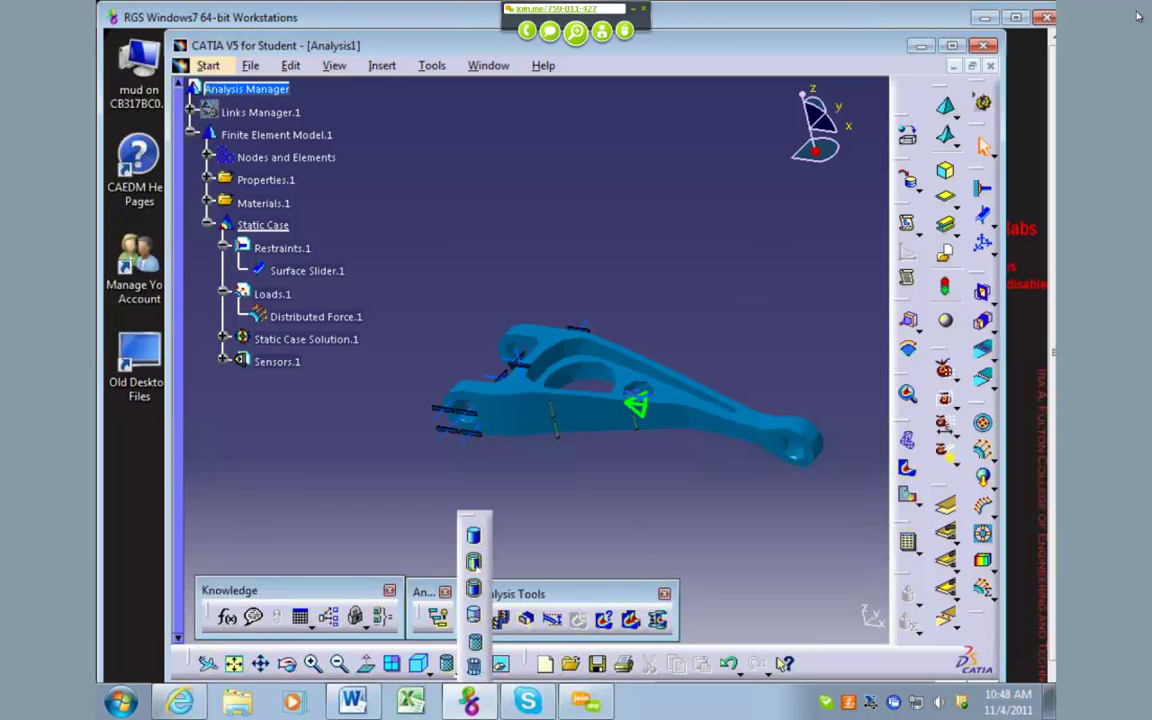
{"action": "left_click", "coordinate": [473, 562]}
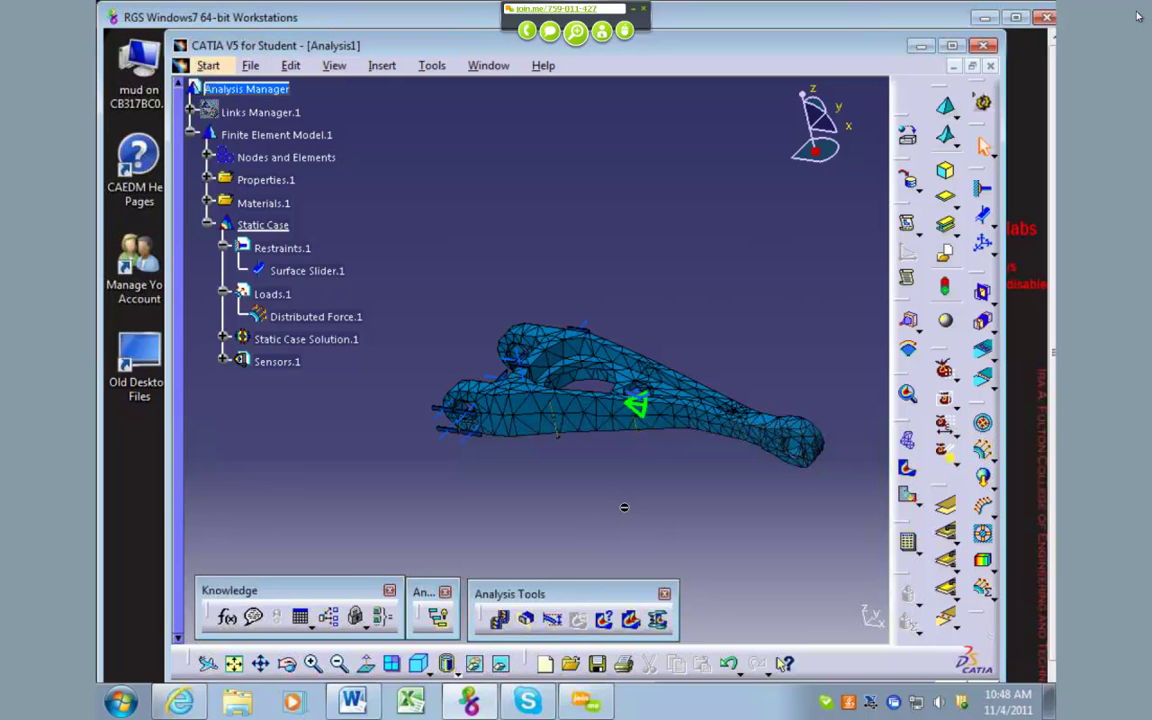
Step: Switch to the lab handout in Word
{"action": "left_click", "coordinate": [351, 701]}
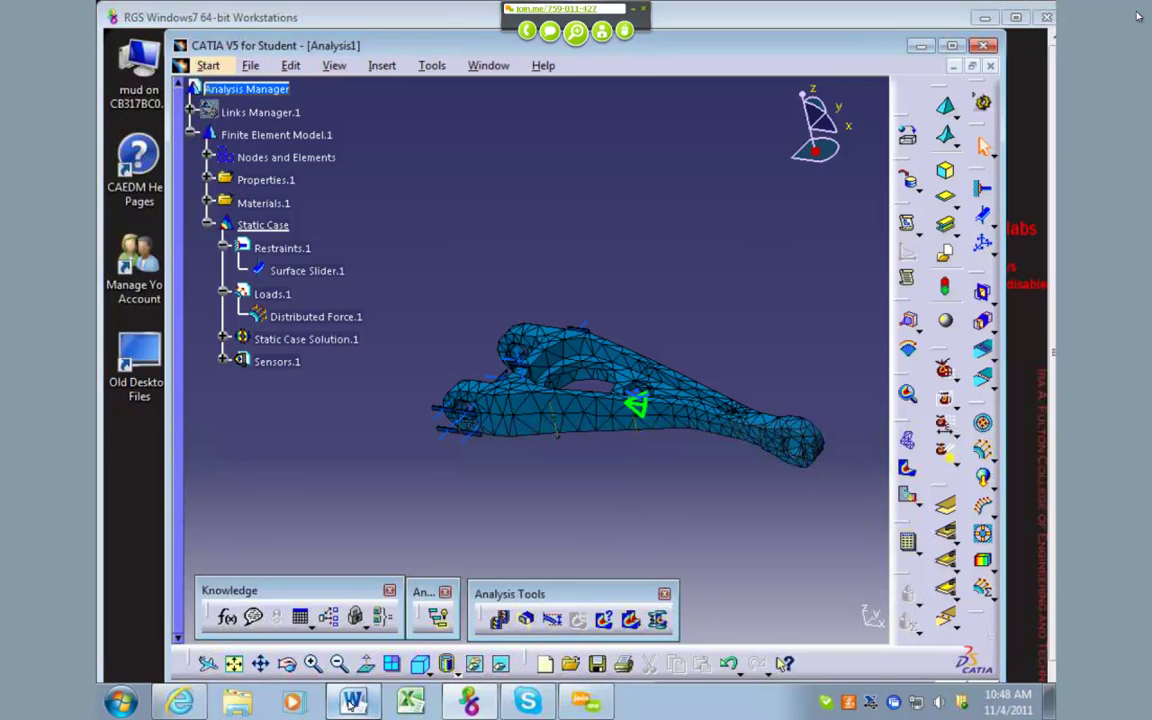